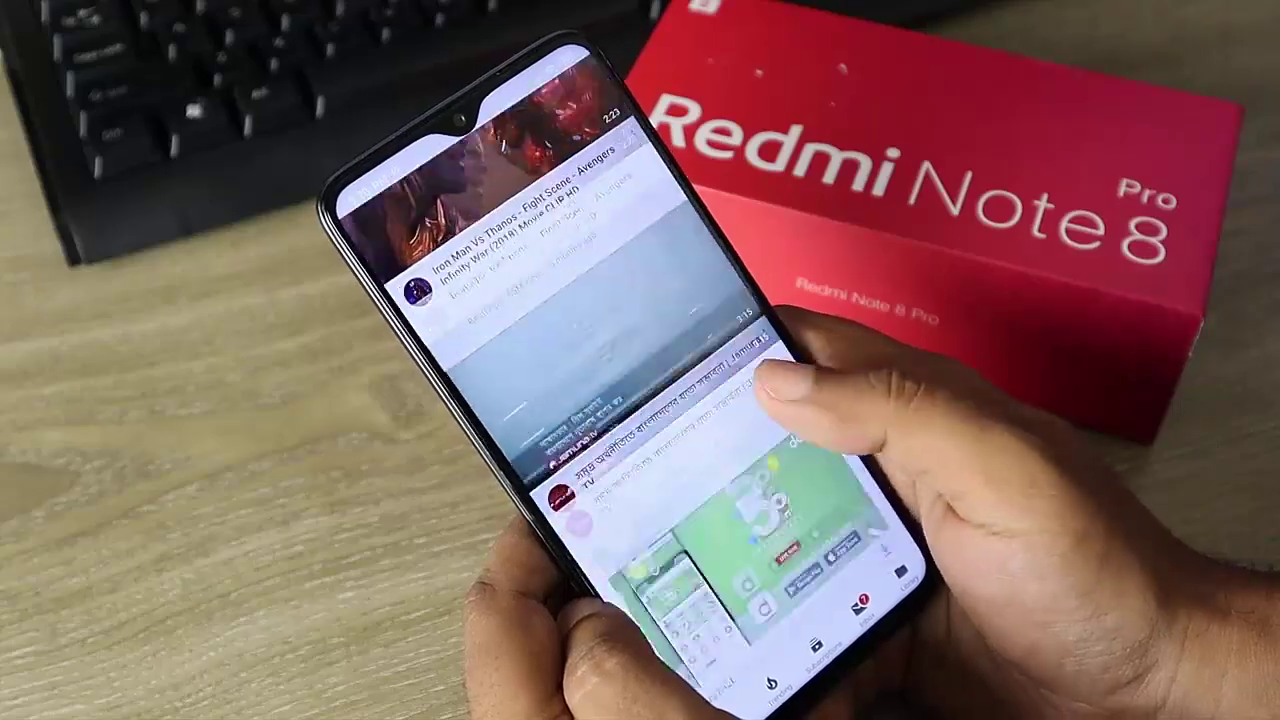
scroll(620, 400, down, 10)
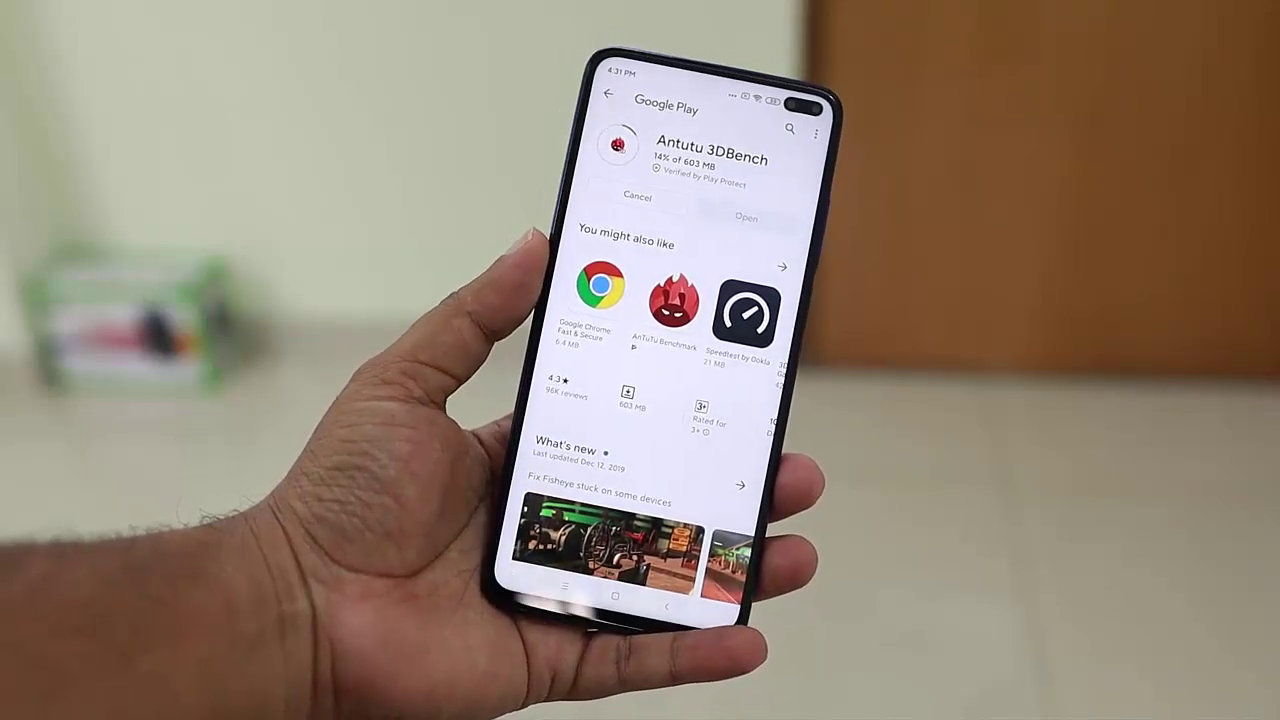
Scroll the Play Store page and start downloading AnTuTu 3DBench from You might also like.
scroll(660, 360, down, 10)
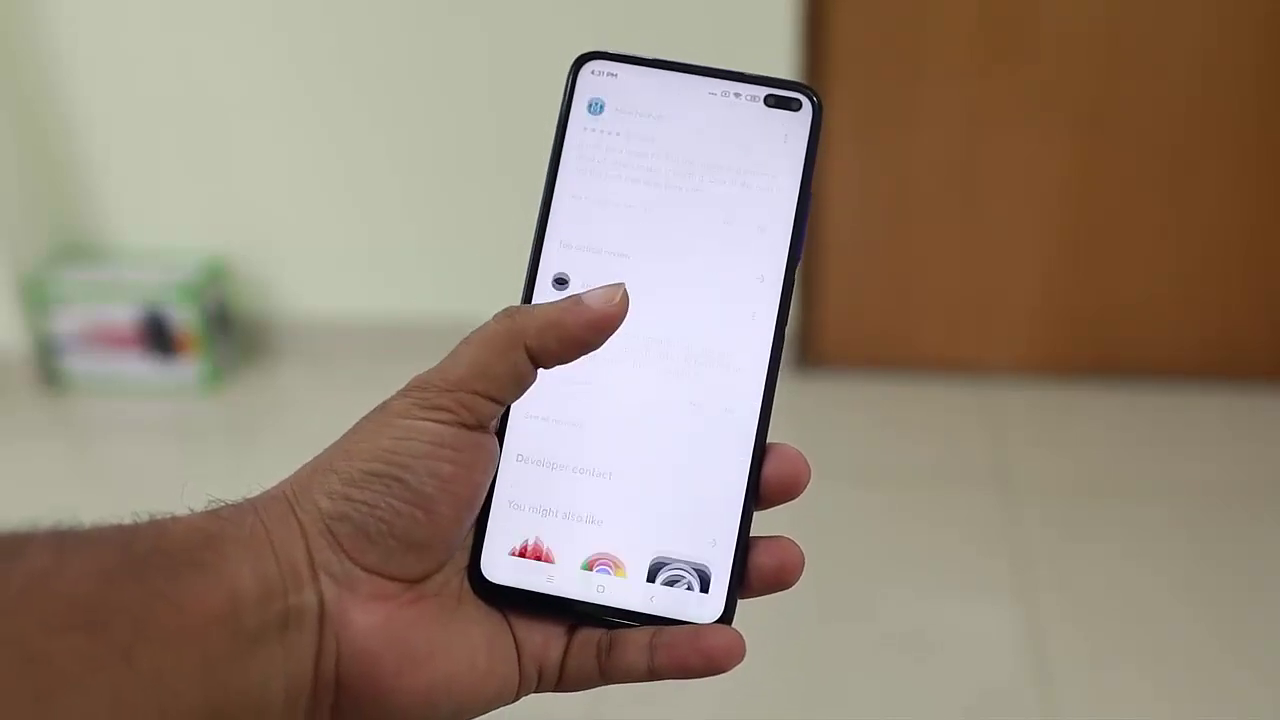
scroll(615, 300, down, 3)
click(551, 443)
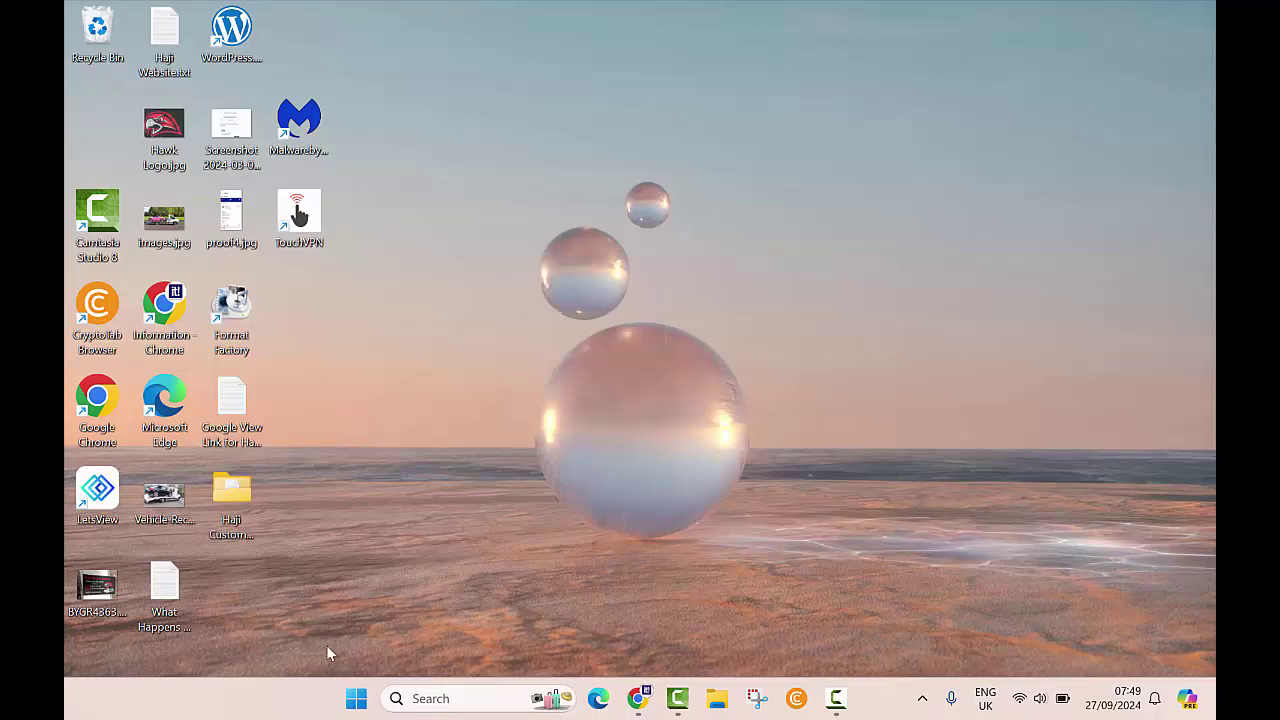
Find Microsoft Store from the Start menu by searching 'micr' and launch it.
click(356, 700)
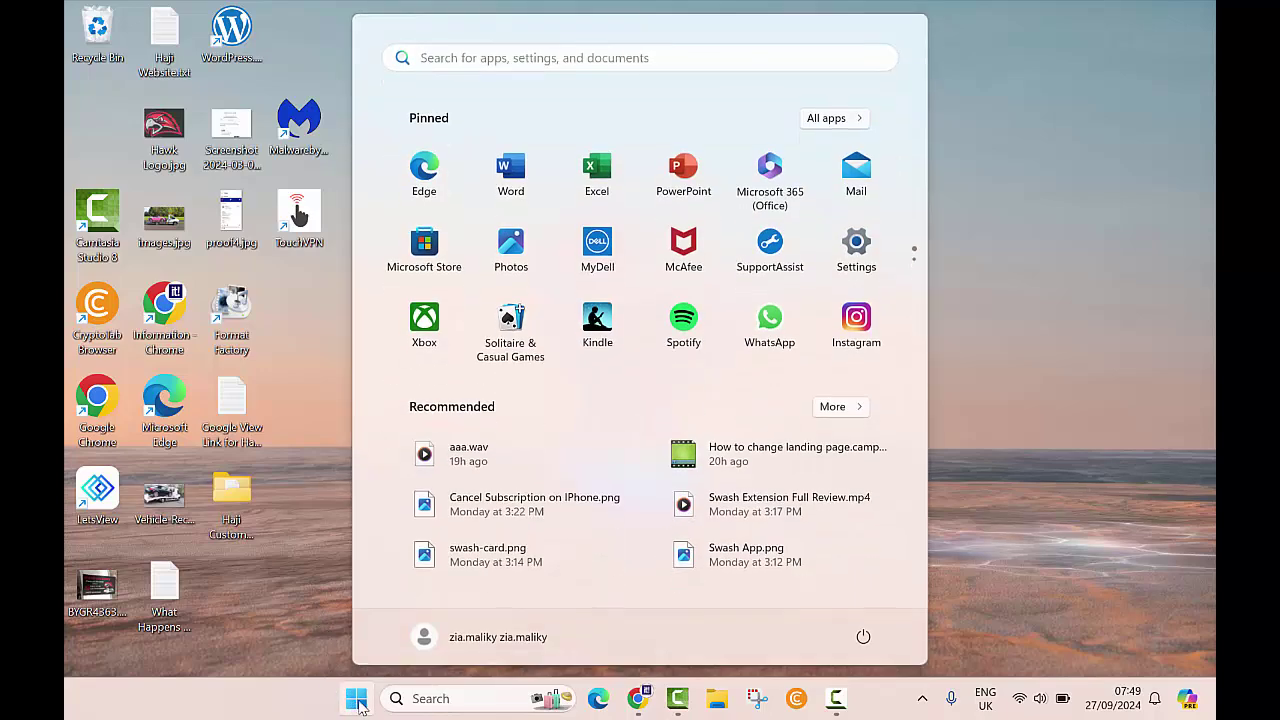
click(830, 119)
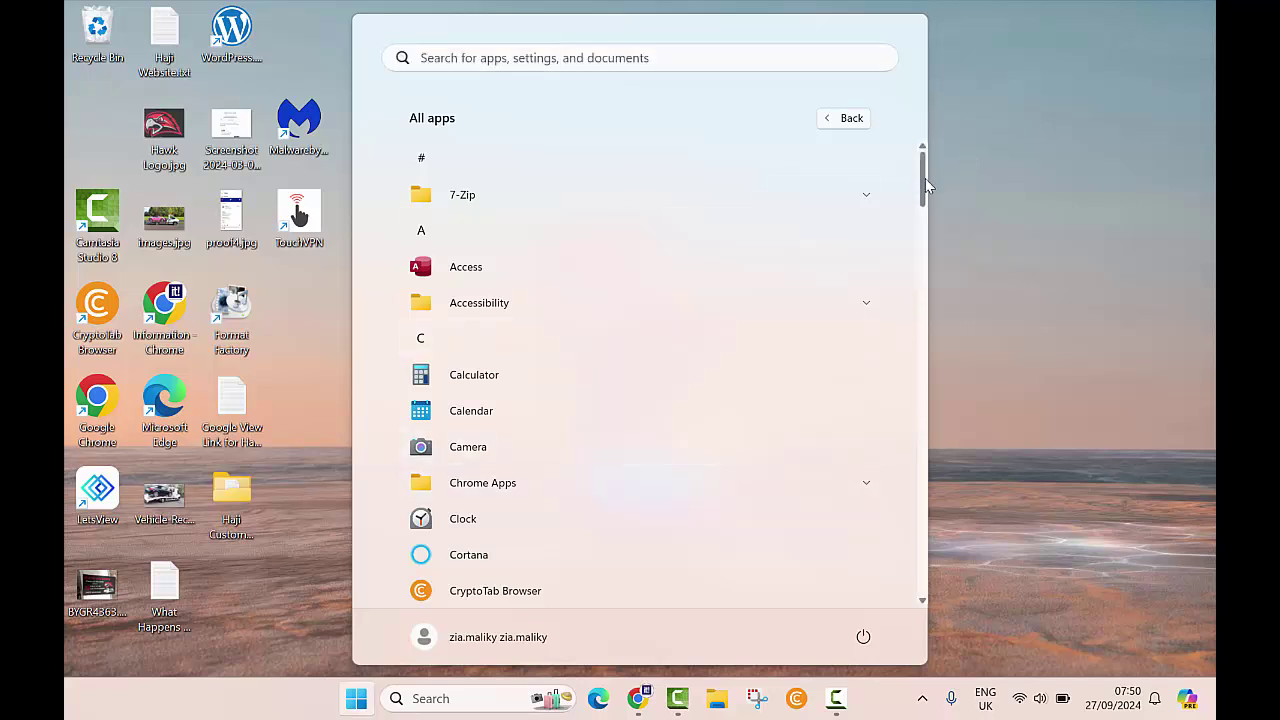
drag(925, 176, 877, 614)
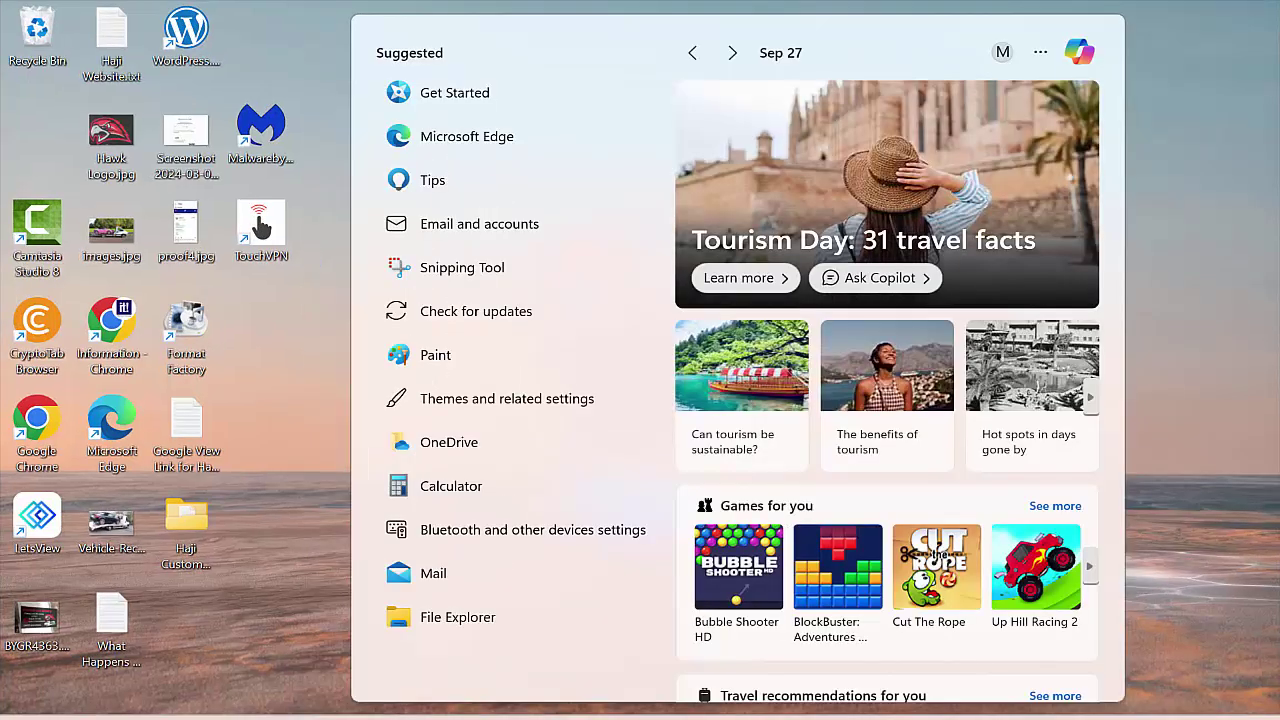
text(micr)
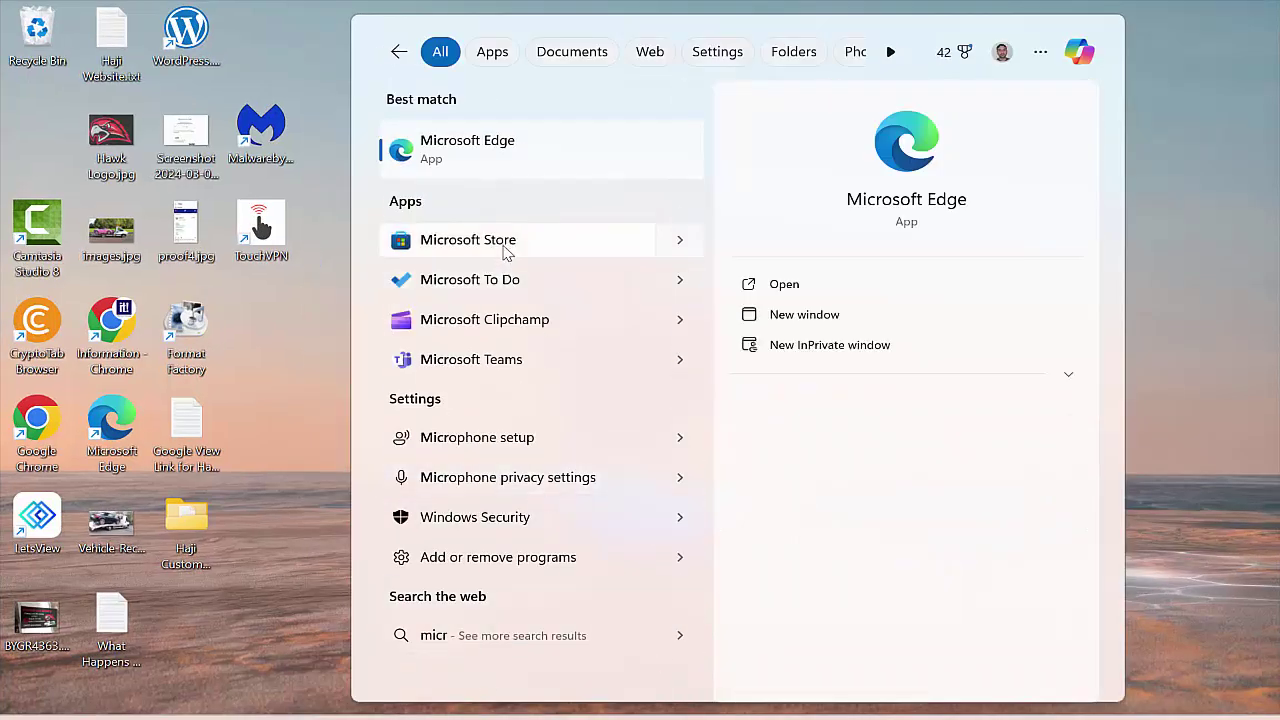
click(507, 247)
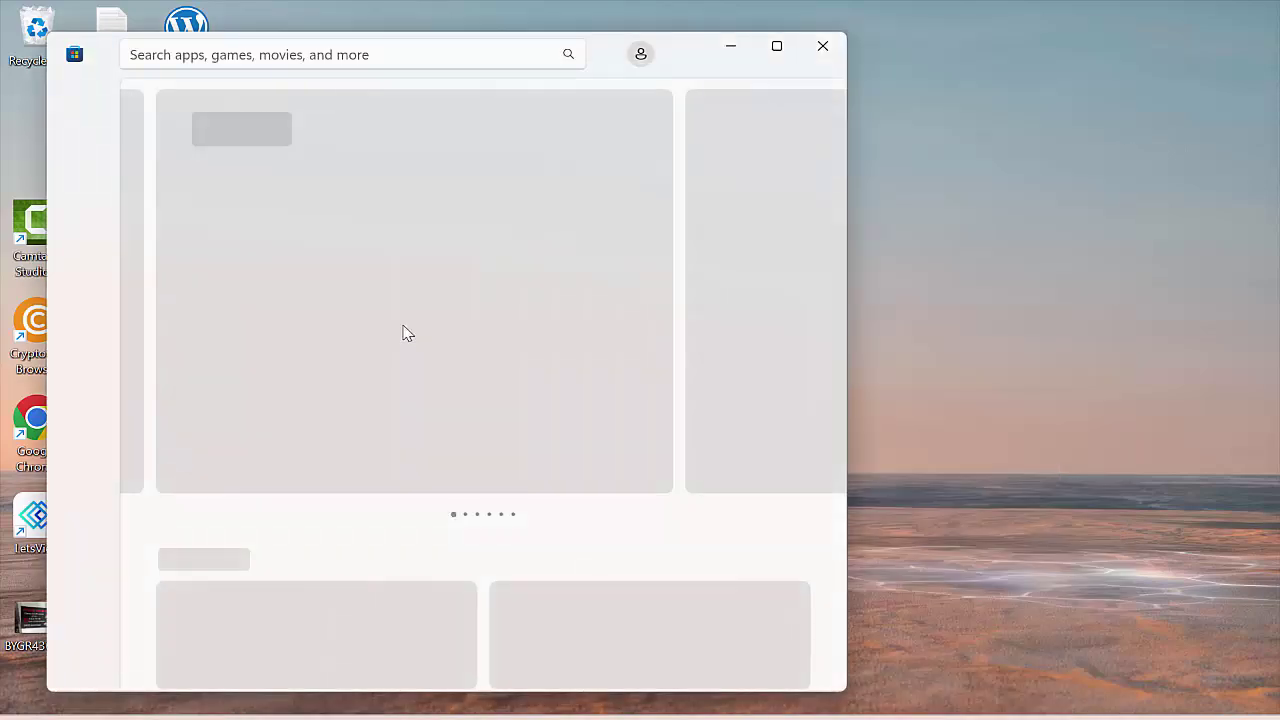
Maximize the Store, search for 'facebook', and install the Facebook app.
click(786, 55)
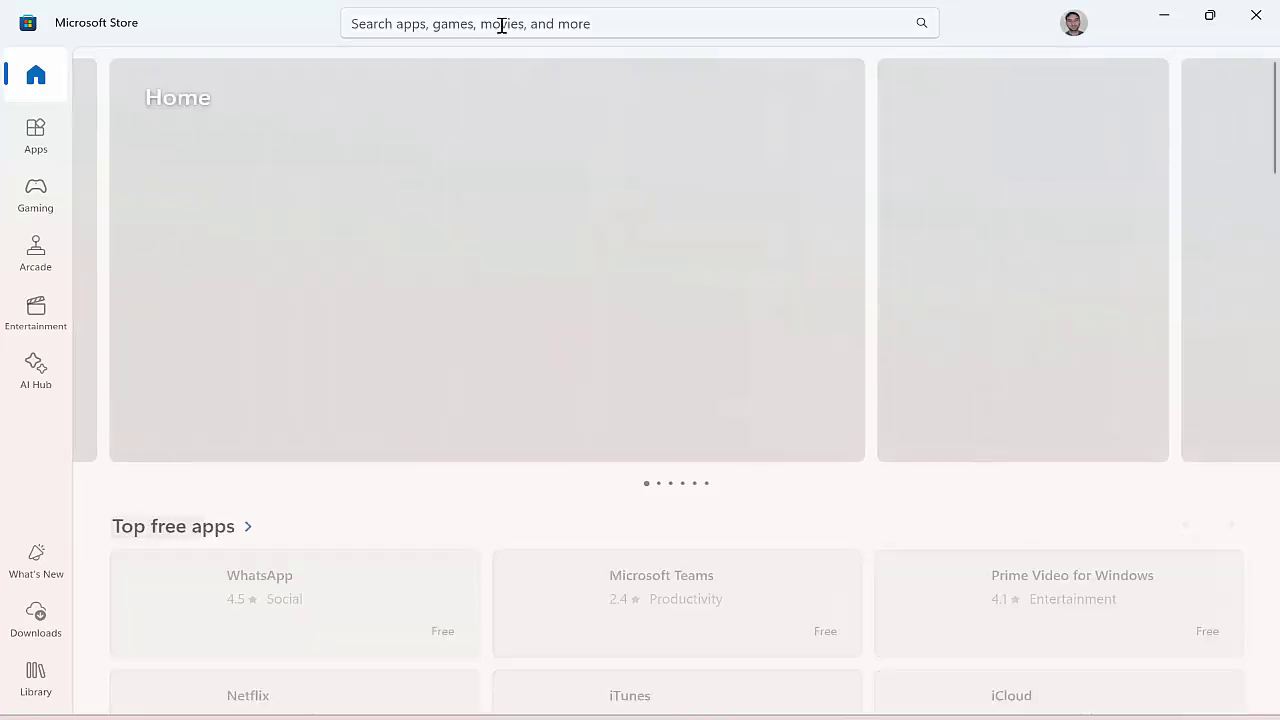
click(492, 24)
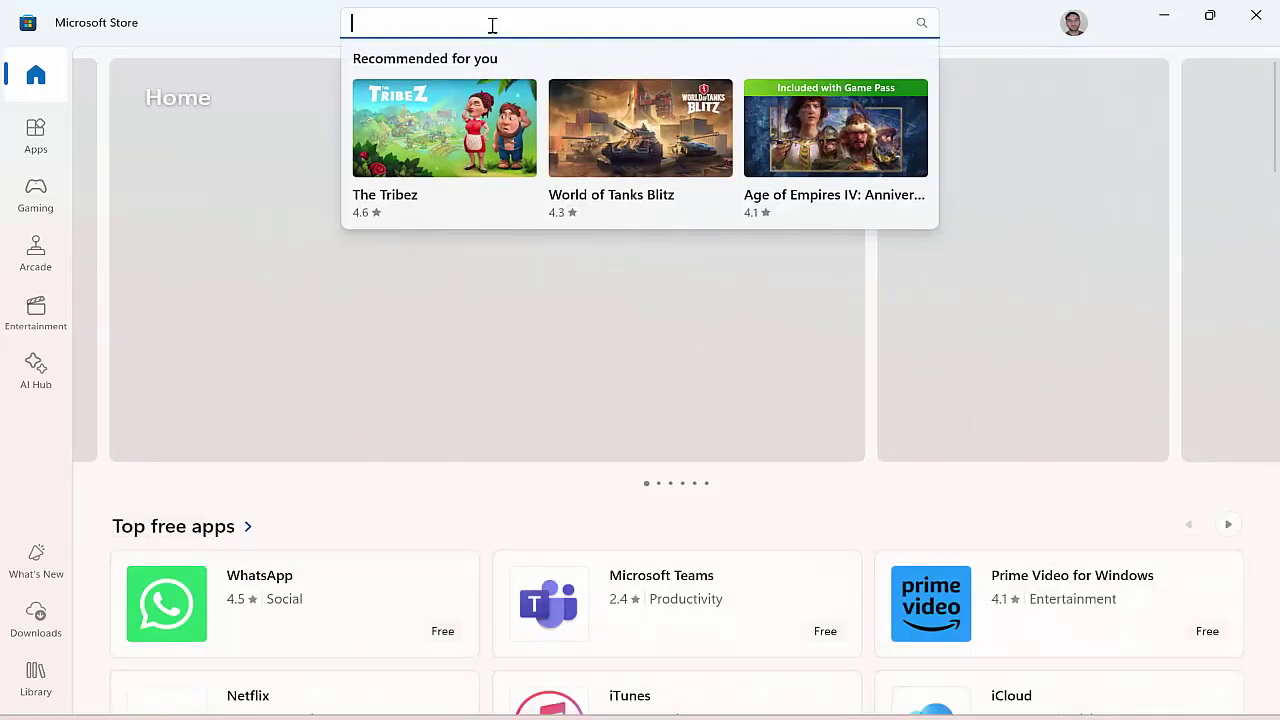
text(facebook)
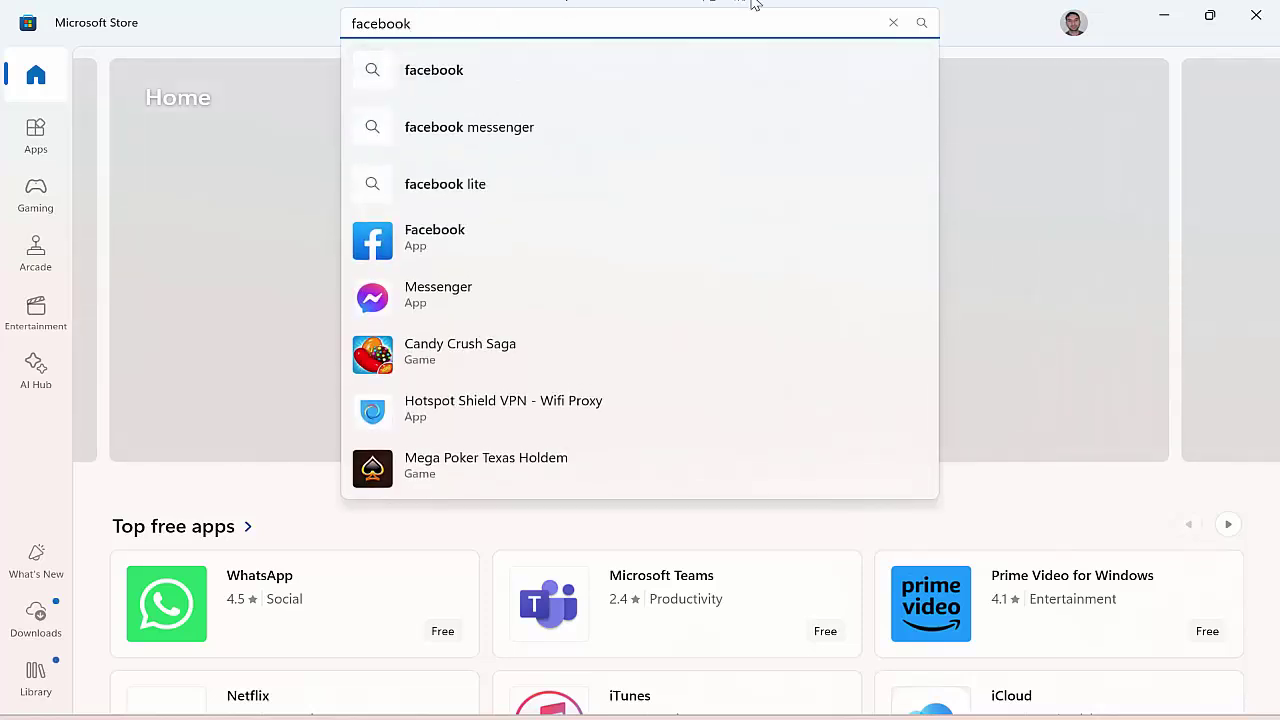
click(418, 253)
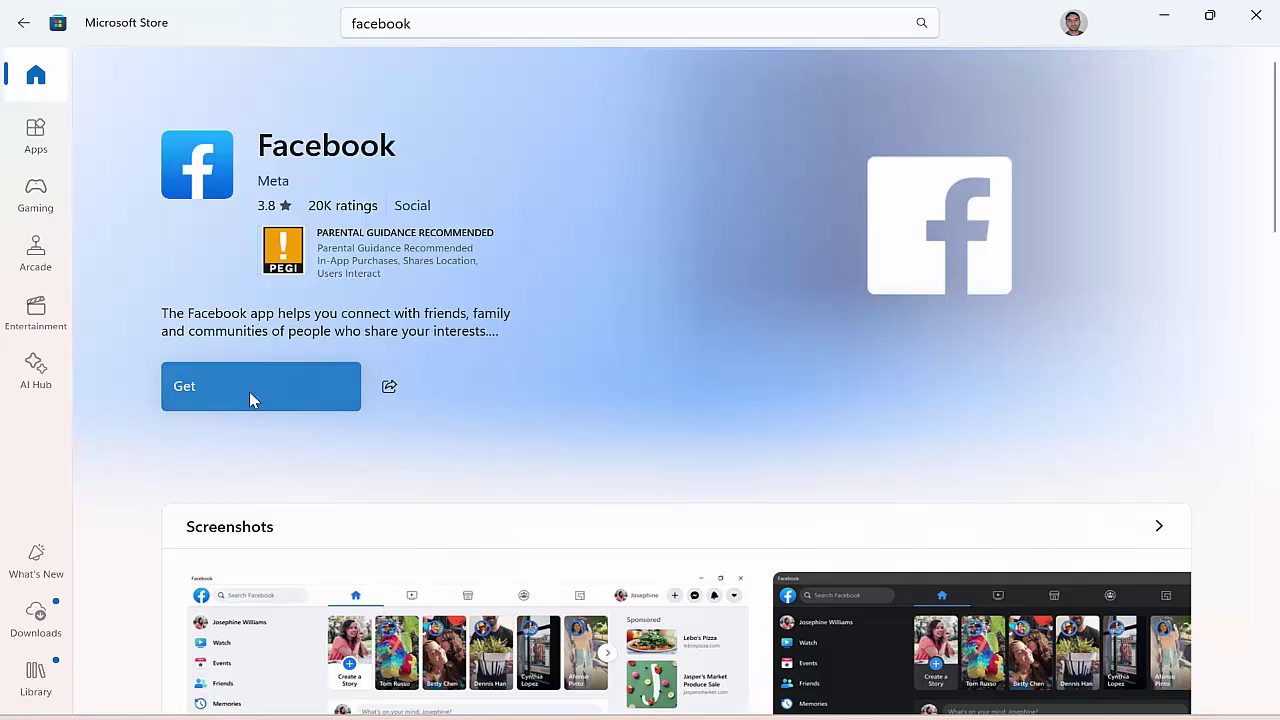
click(250, 397)
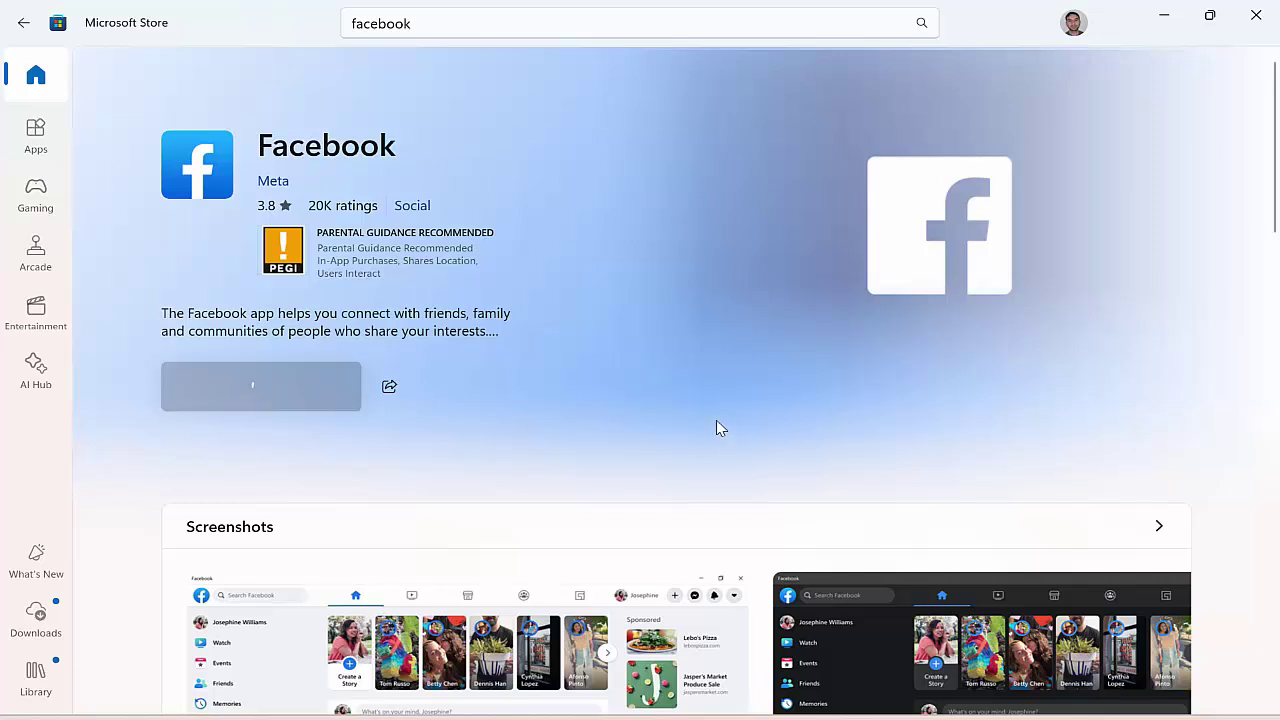
Search the Store for 'youtube', browse the results, and bring up Windows search.
click(420, 23)
text(youtube)
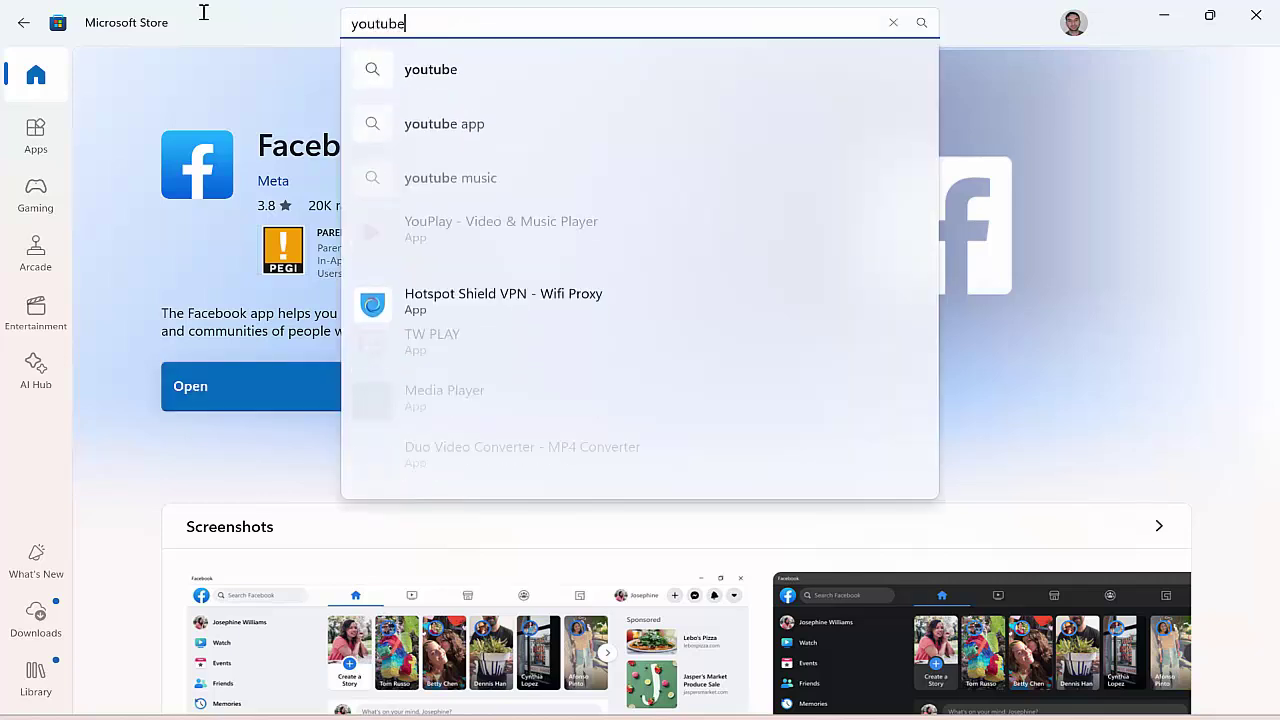
key(Return)
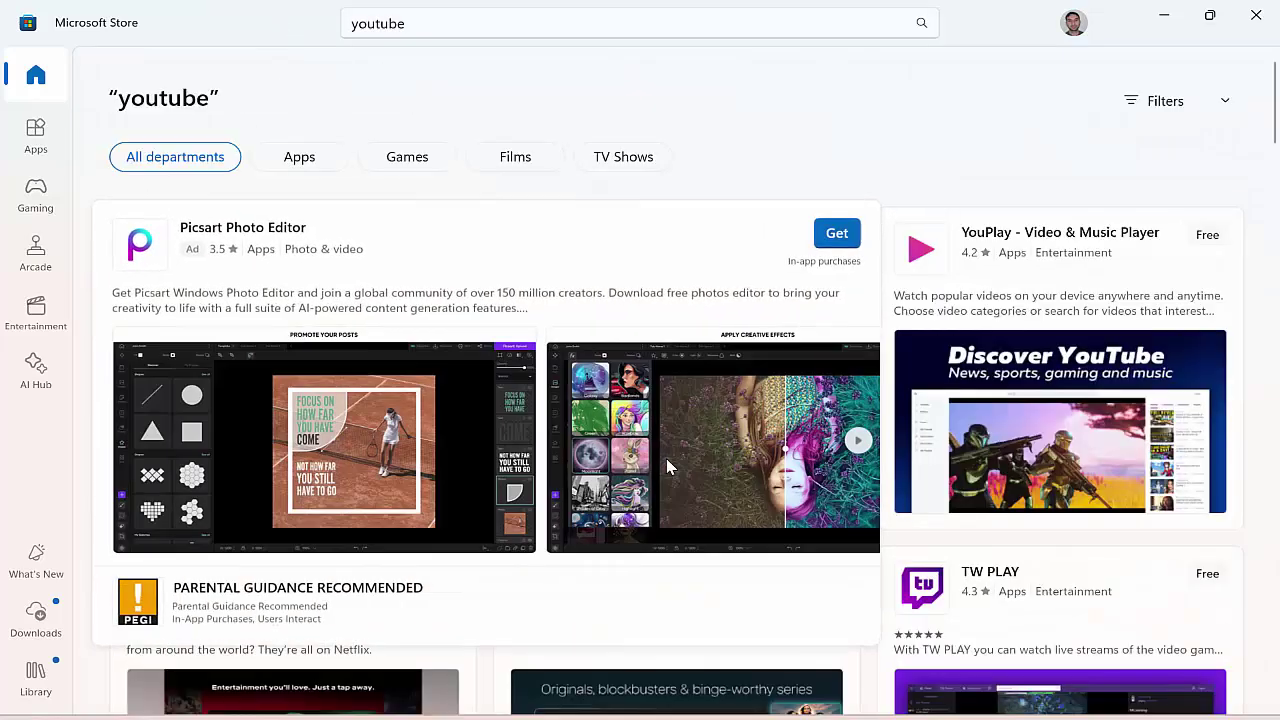
scroll(562, 216, down, 3)
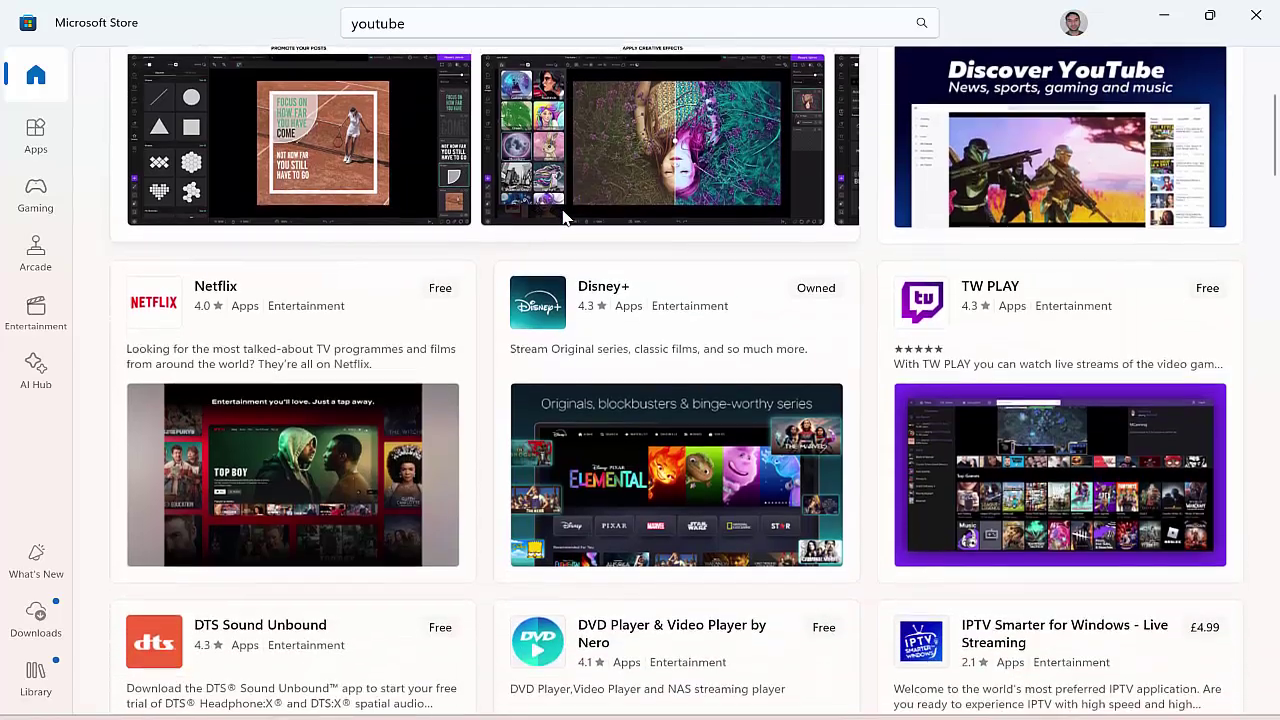
scroll(563, 213, down, 3)
scroll(563, 217, up, 6)
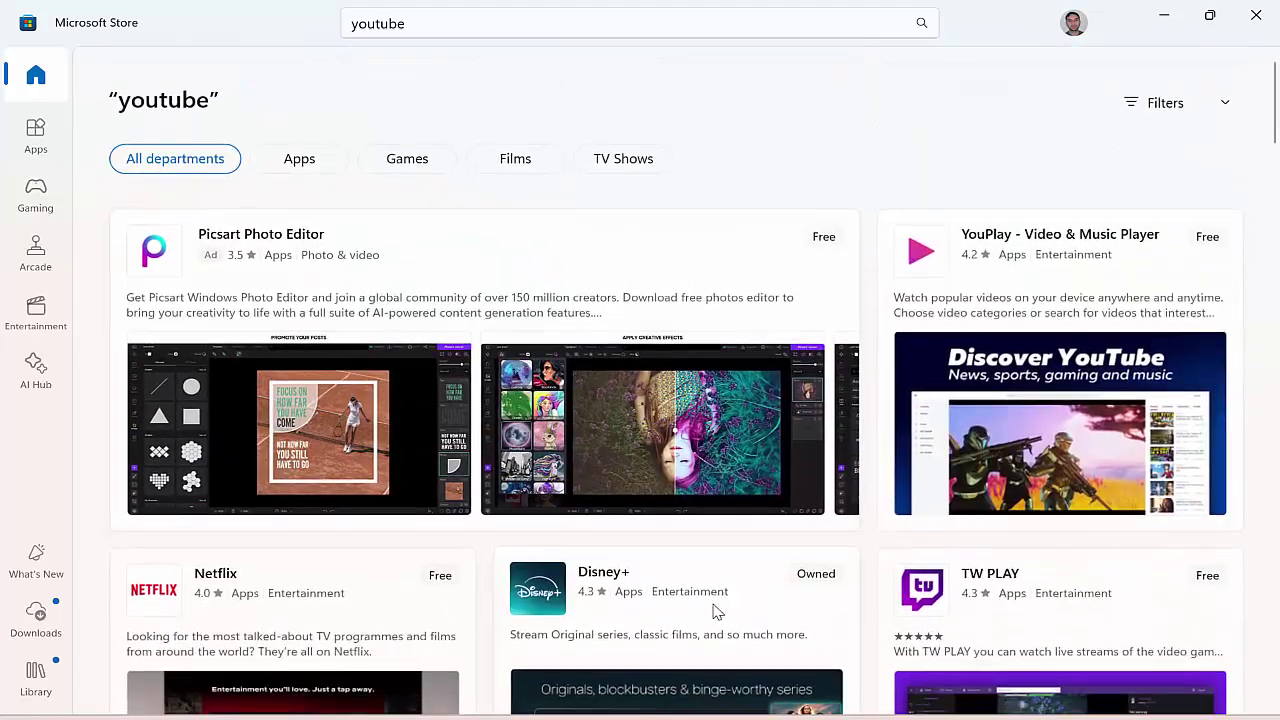
click(843, 712)
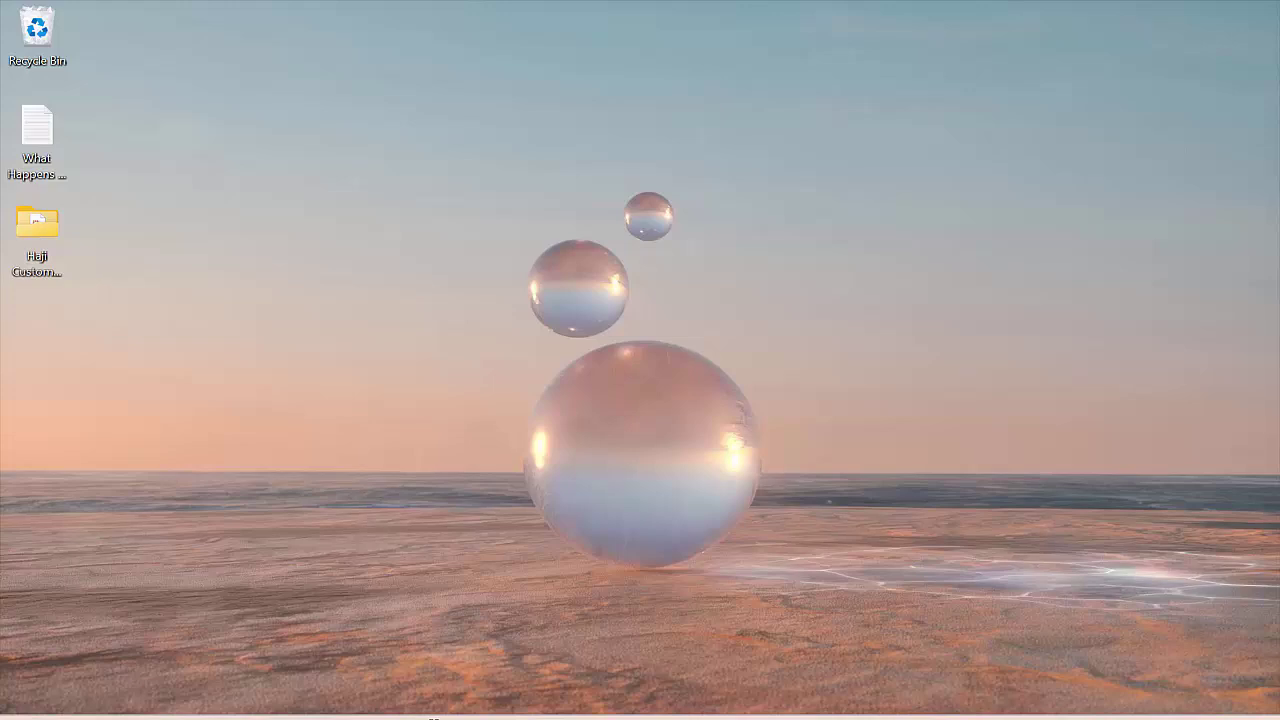
click(432, 718)
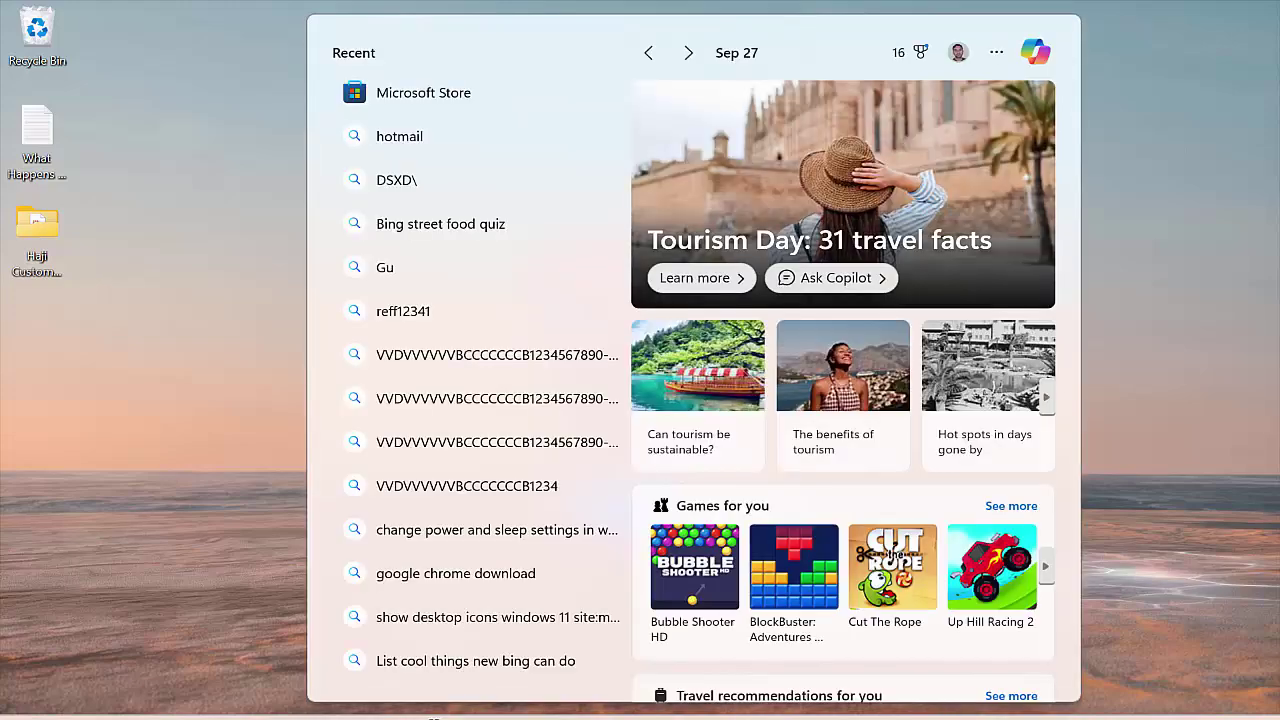
Launch Microsoft Edge via 'ed' search and web-search 'chrome bowse'.
text(ed)
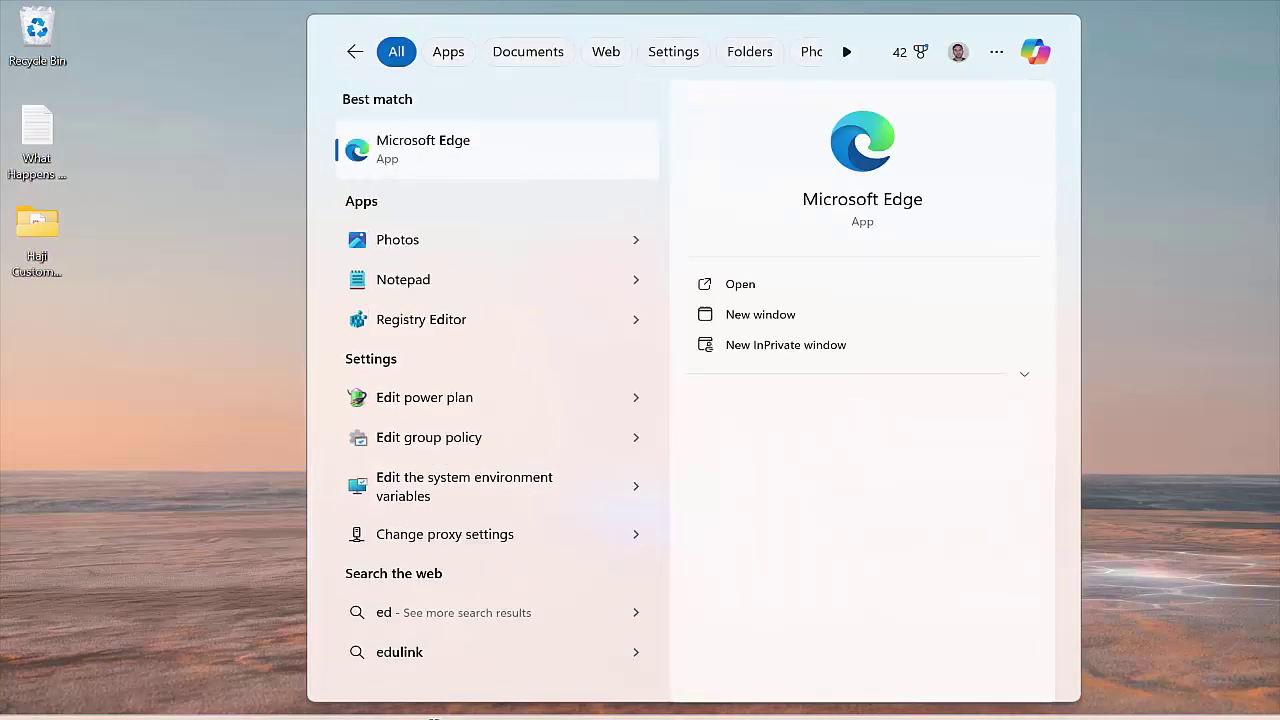
click(495, 160)
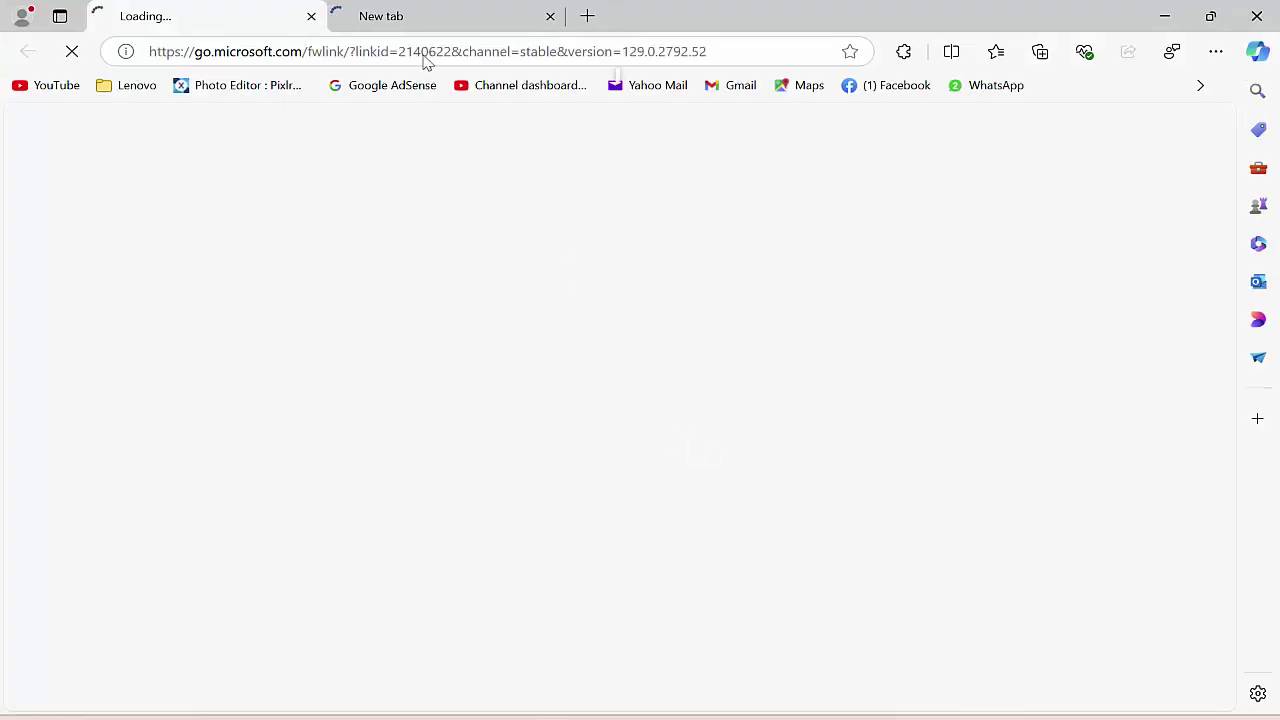
text(c)
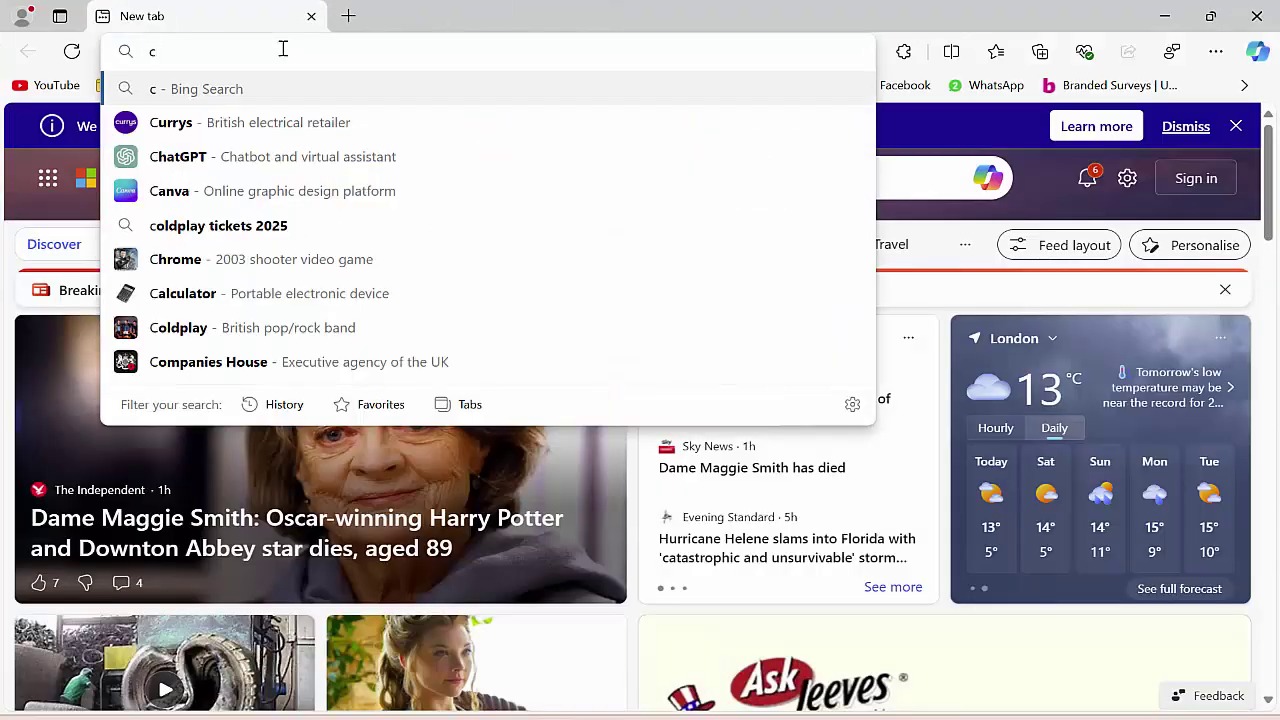
text(hrome bo)
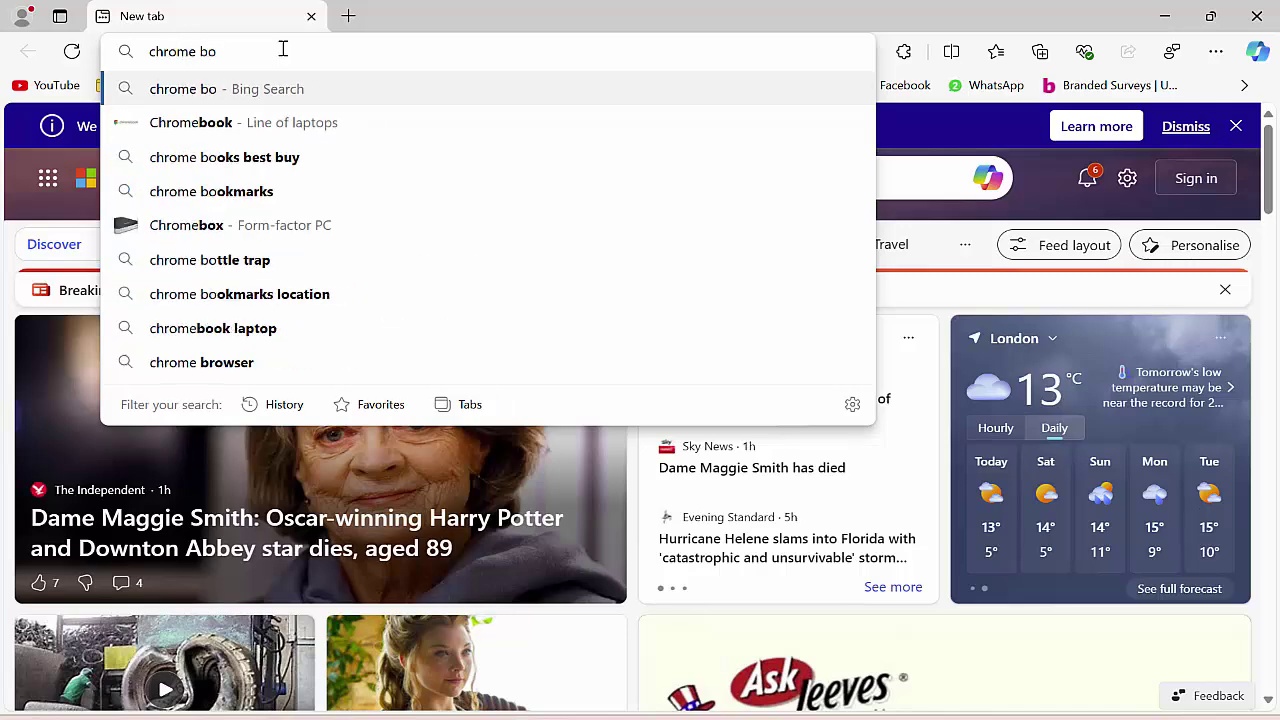
text(wse)
key(Return)
Download ChromeSetup.exe from the Google Chrome page, then cancel its installation.
scroll(322, 350, down, 1)
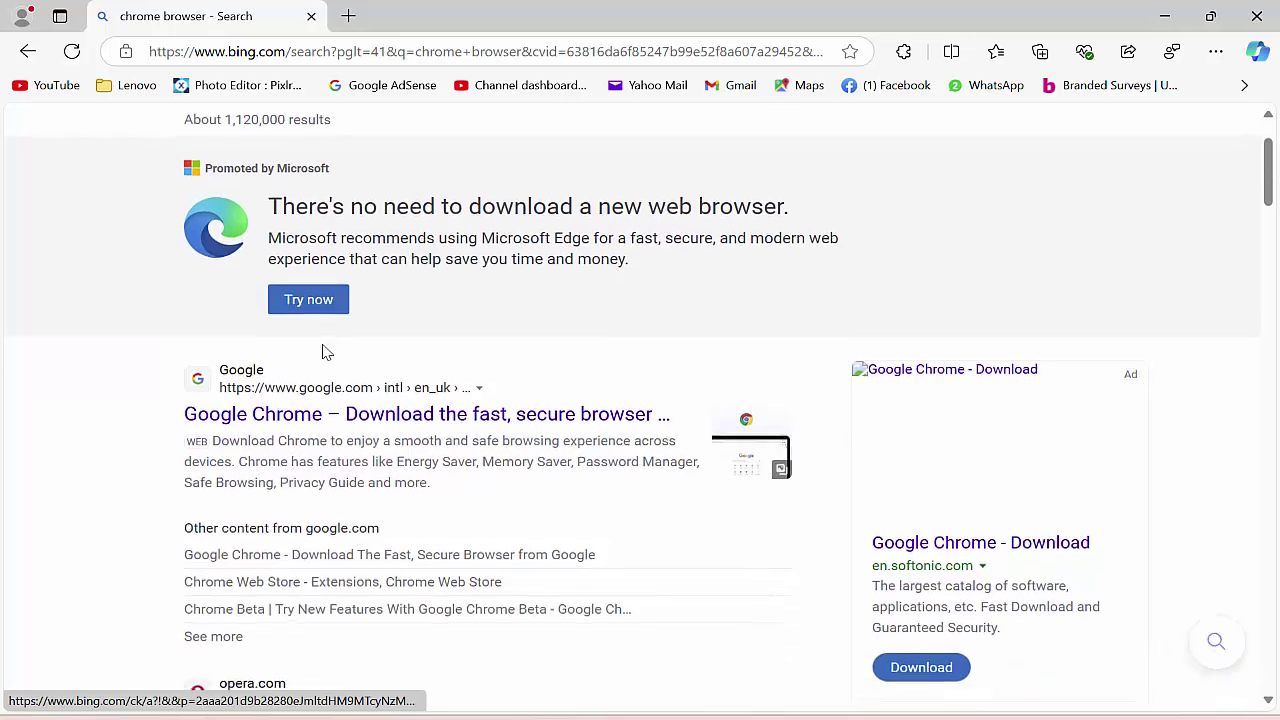
scroll(322, 350, down, 1)
click(301, 340)
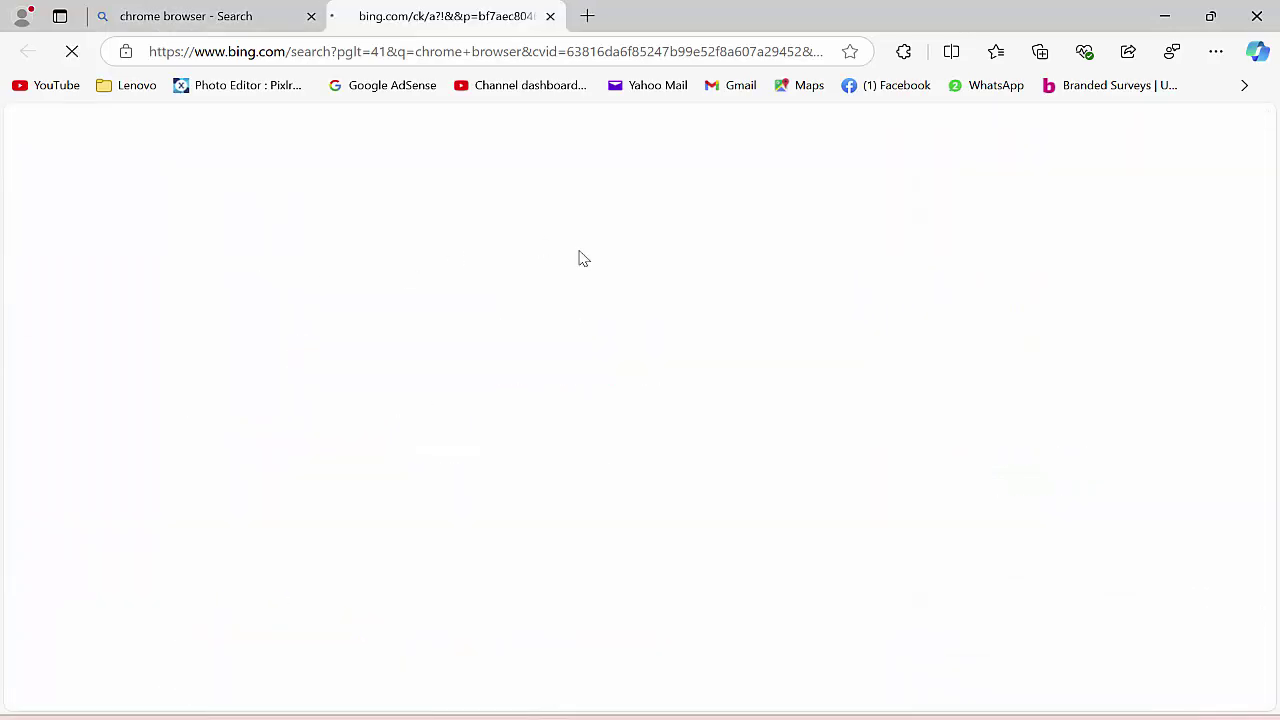
click(1106, 79)
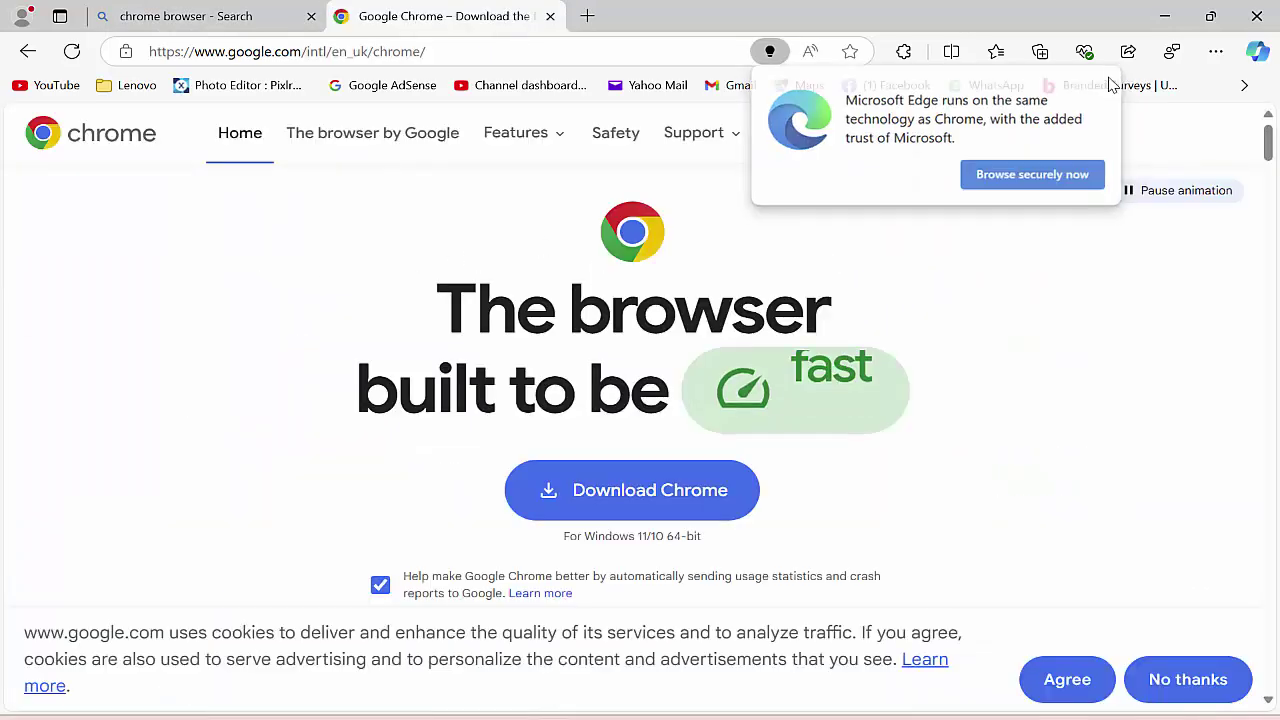
click(726, 512)
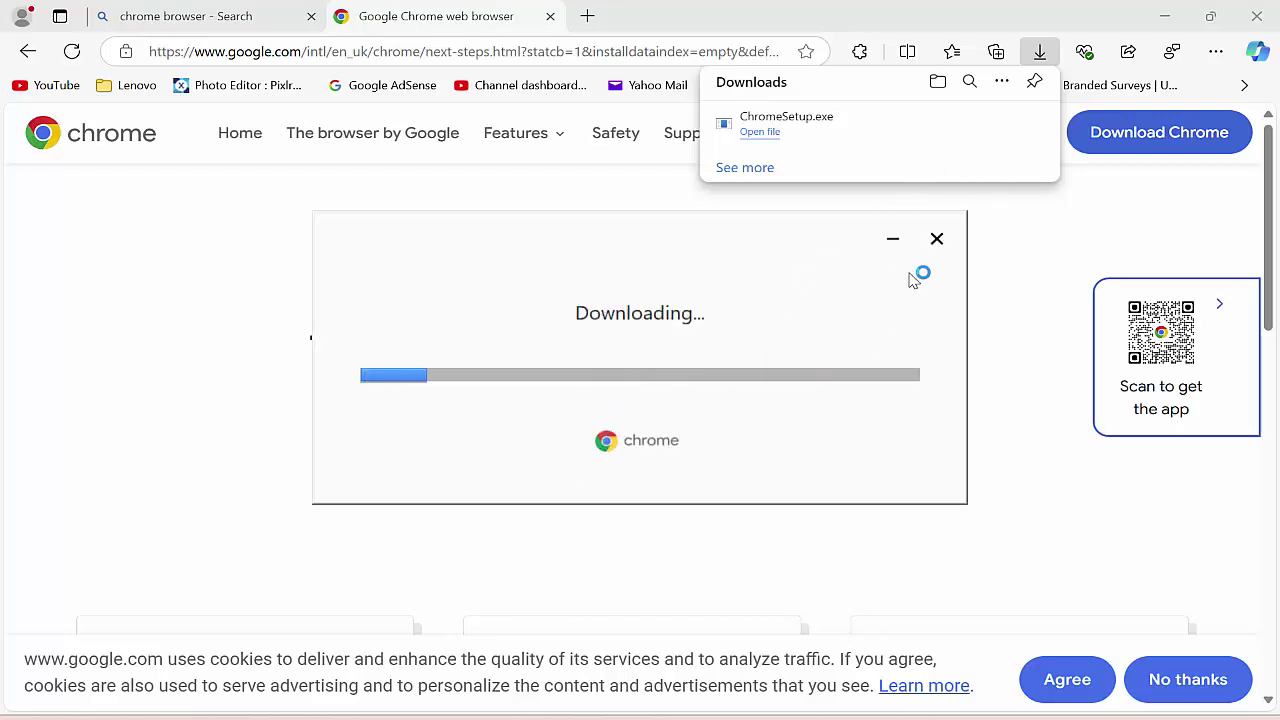
click(937, 241)
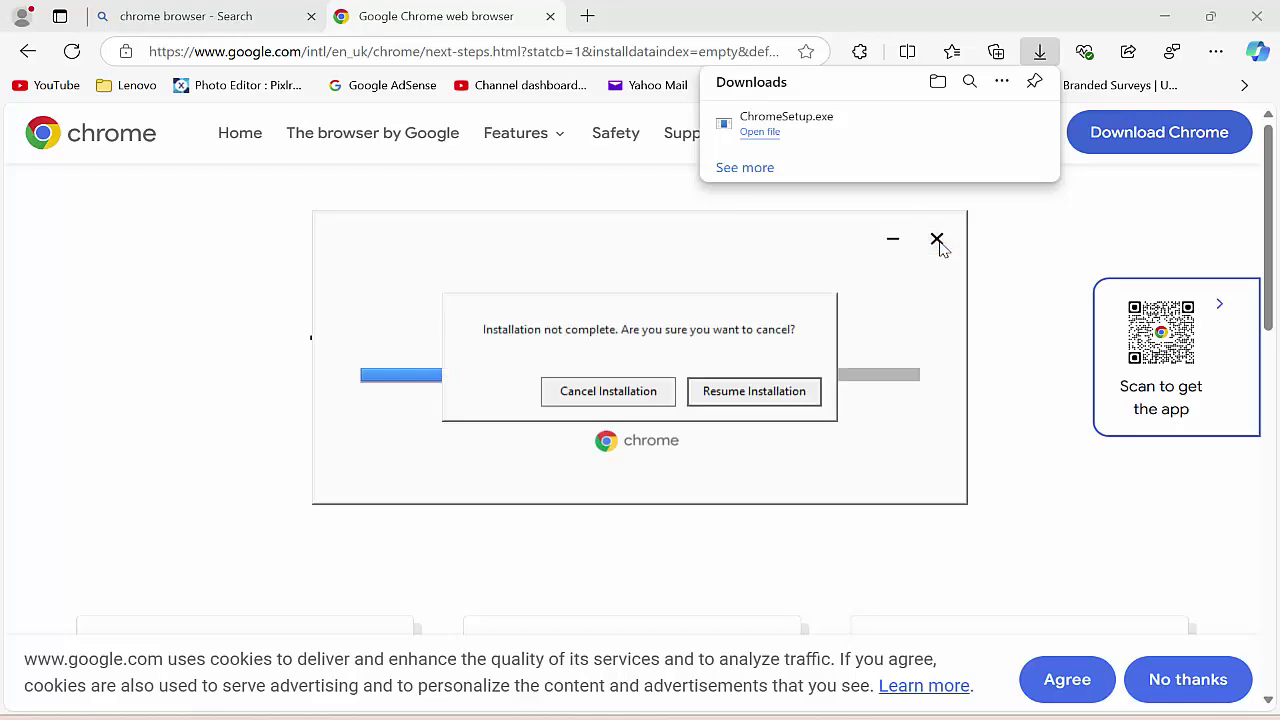
click(625, 400)
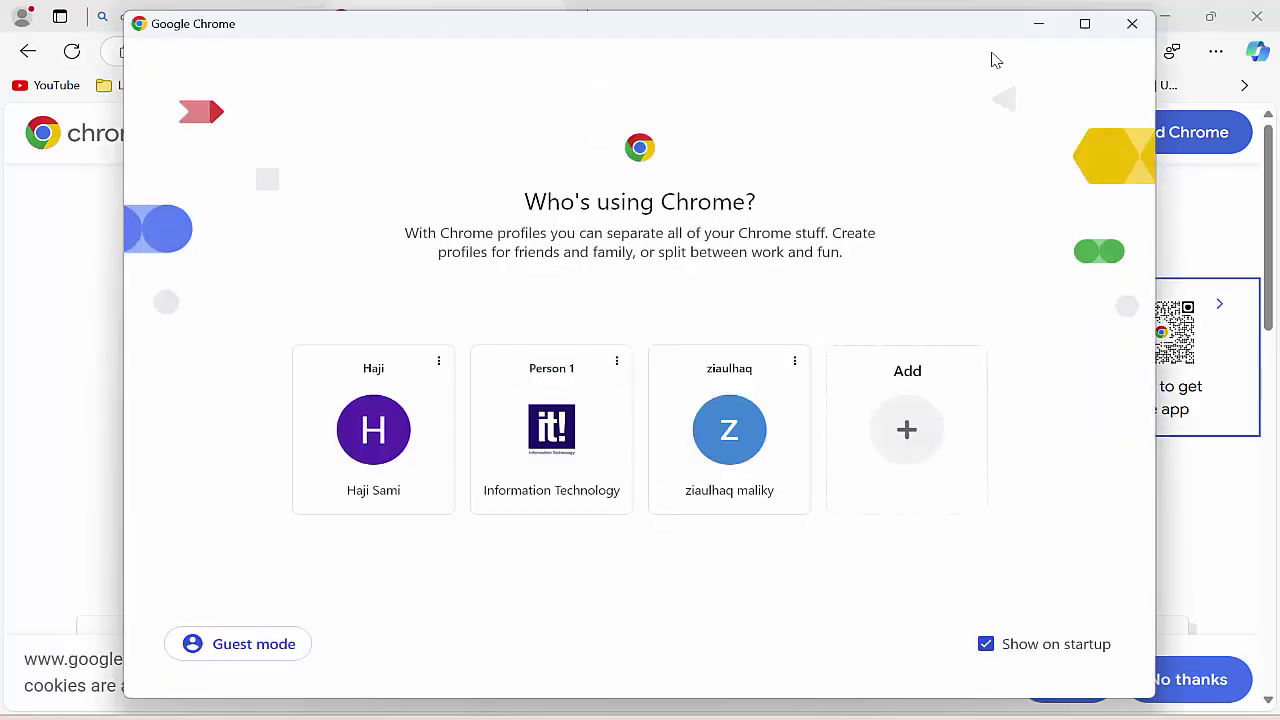
Choose the third Chrome profile, maximize the window, and open YouTube from the Google apps grid.
click(729, 430)
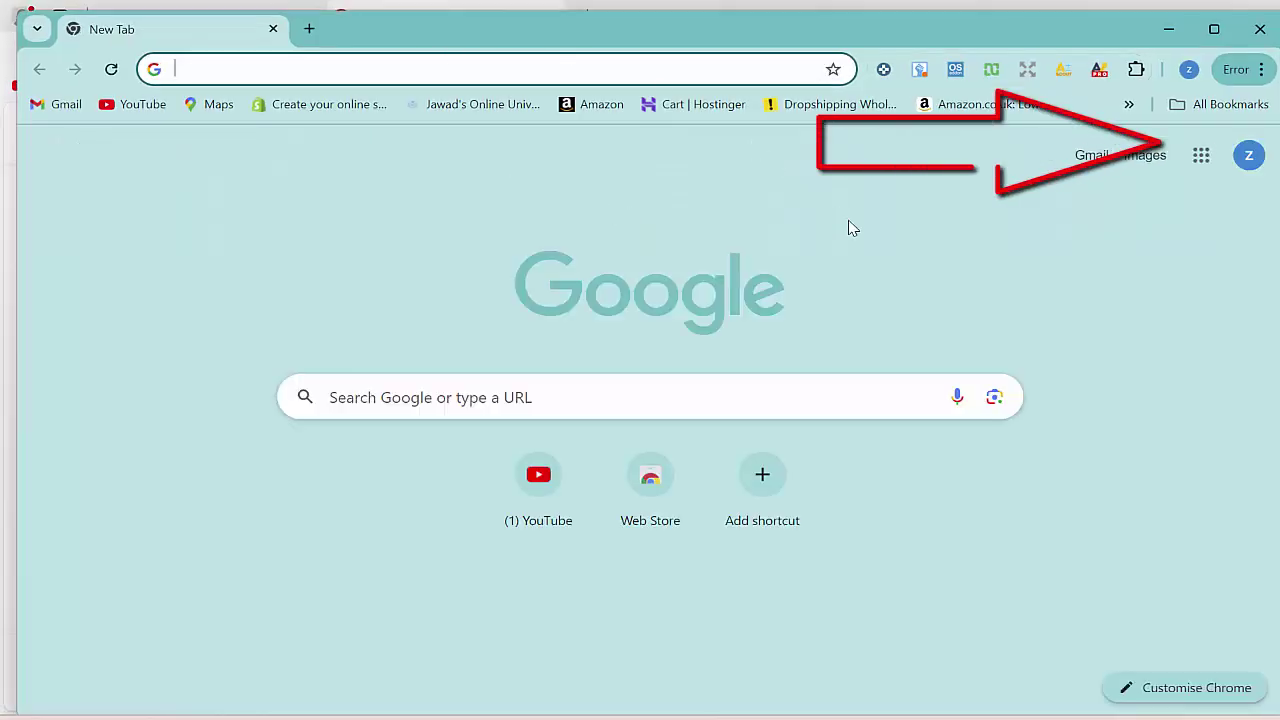
click(1213, 29)
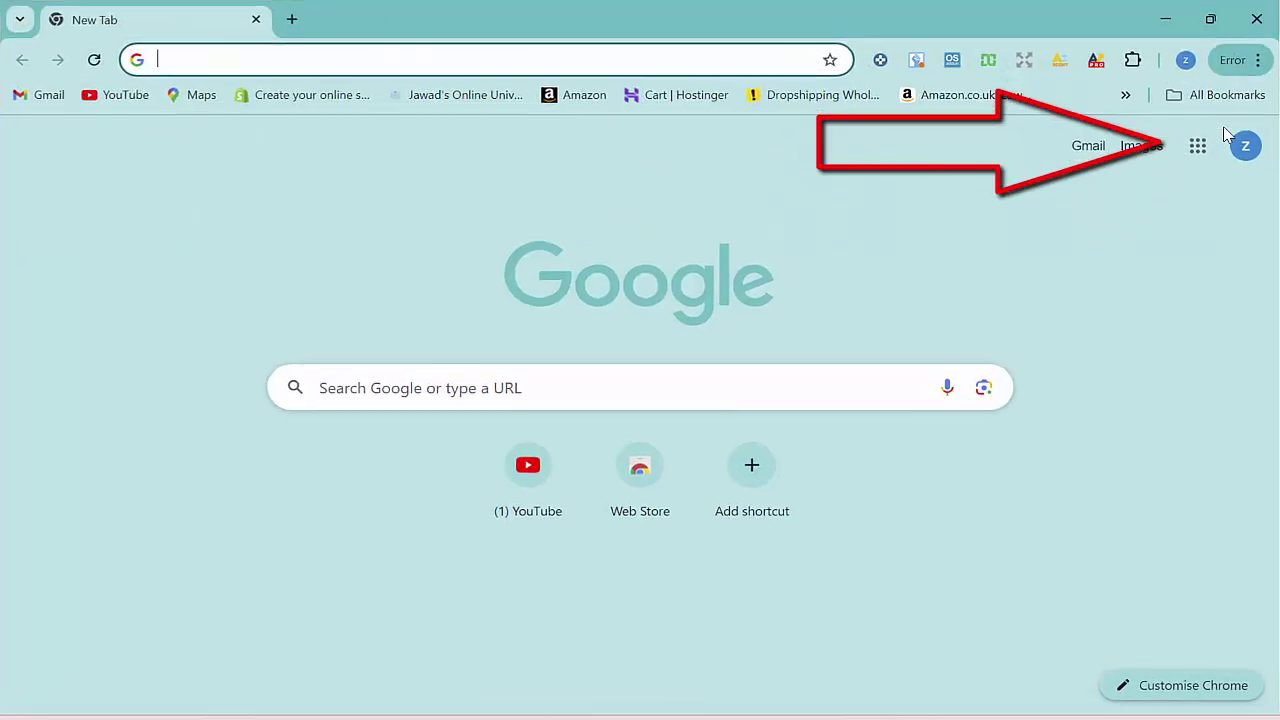
click(1198, 147)
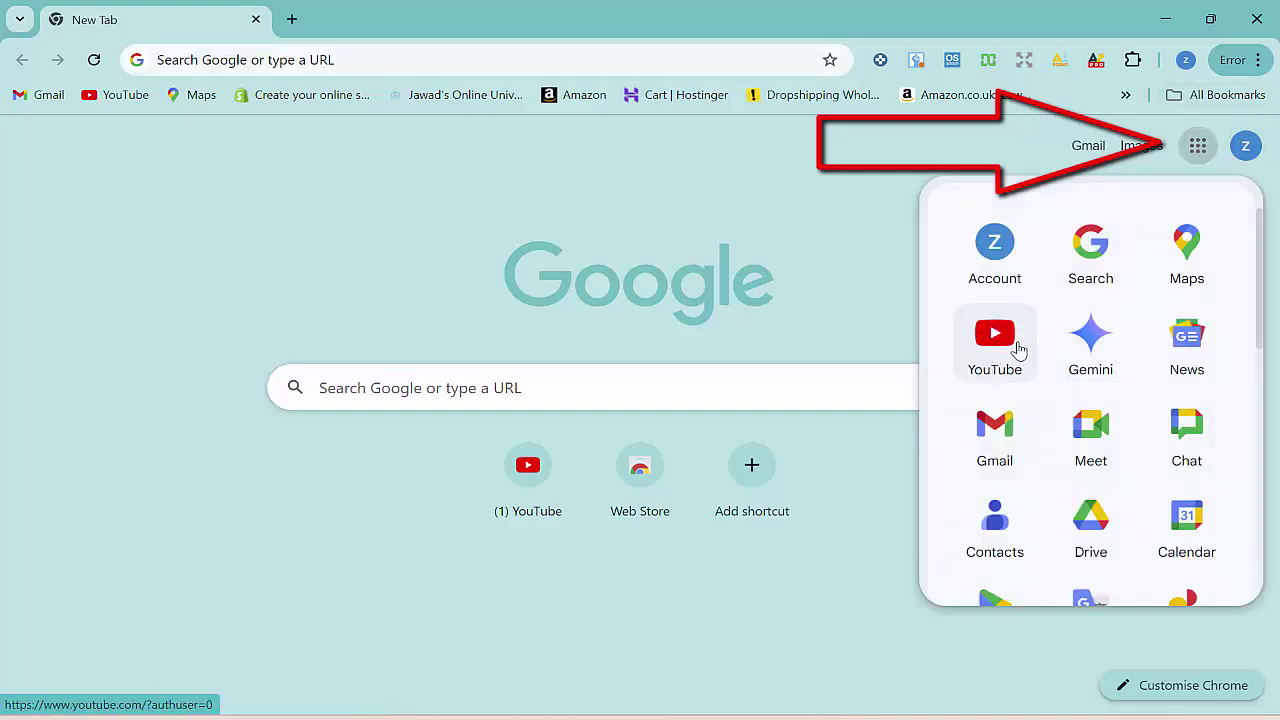
click(1018, 350)
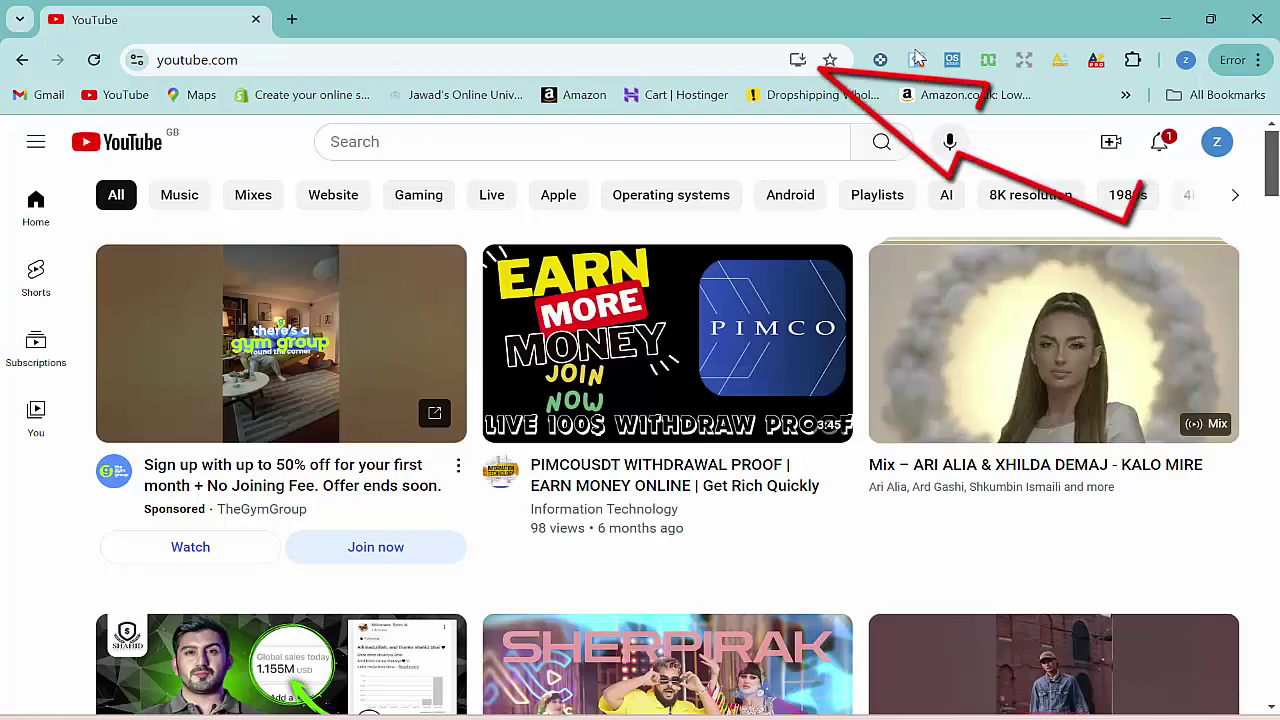
Install YouTube as a Chrome app and close its app window.
click(797, 61)
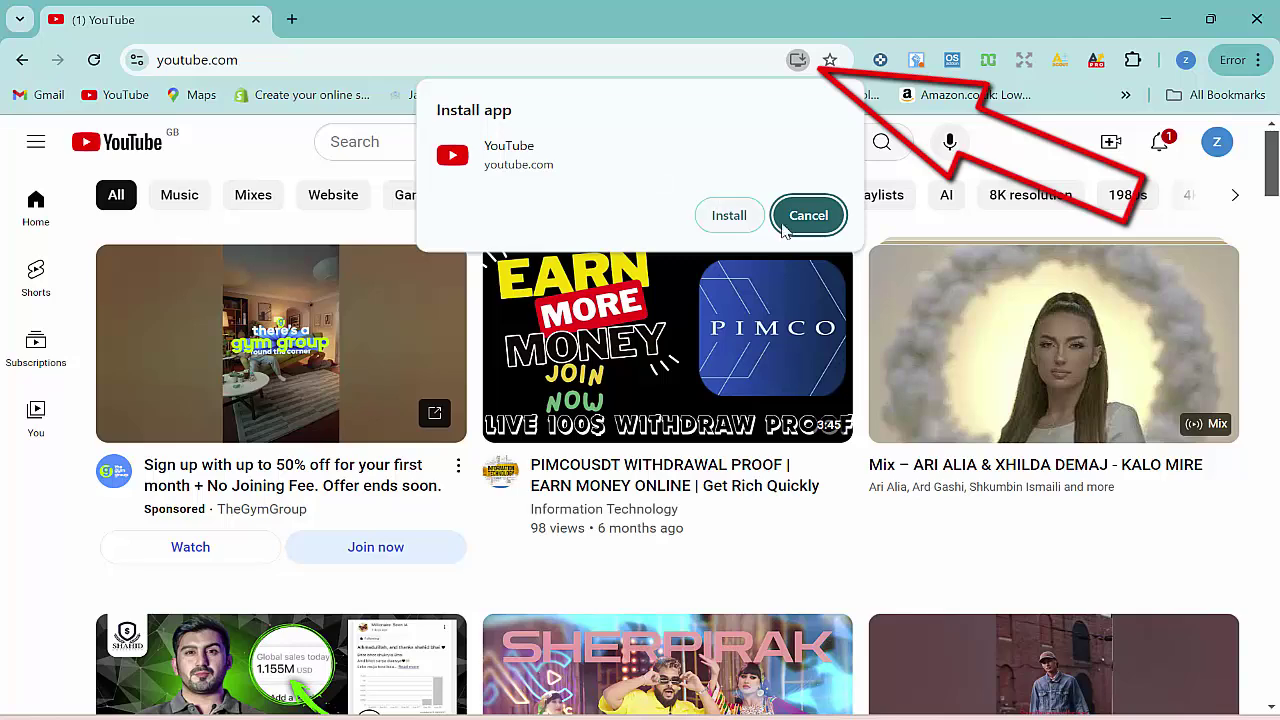
click(729, 215)
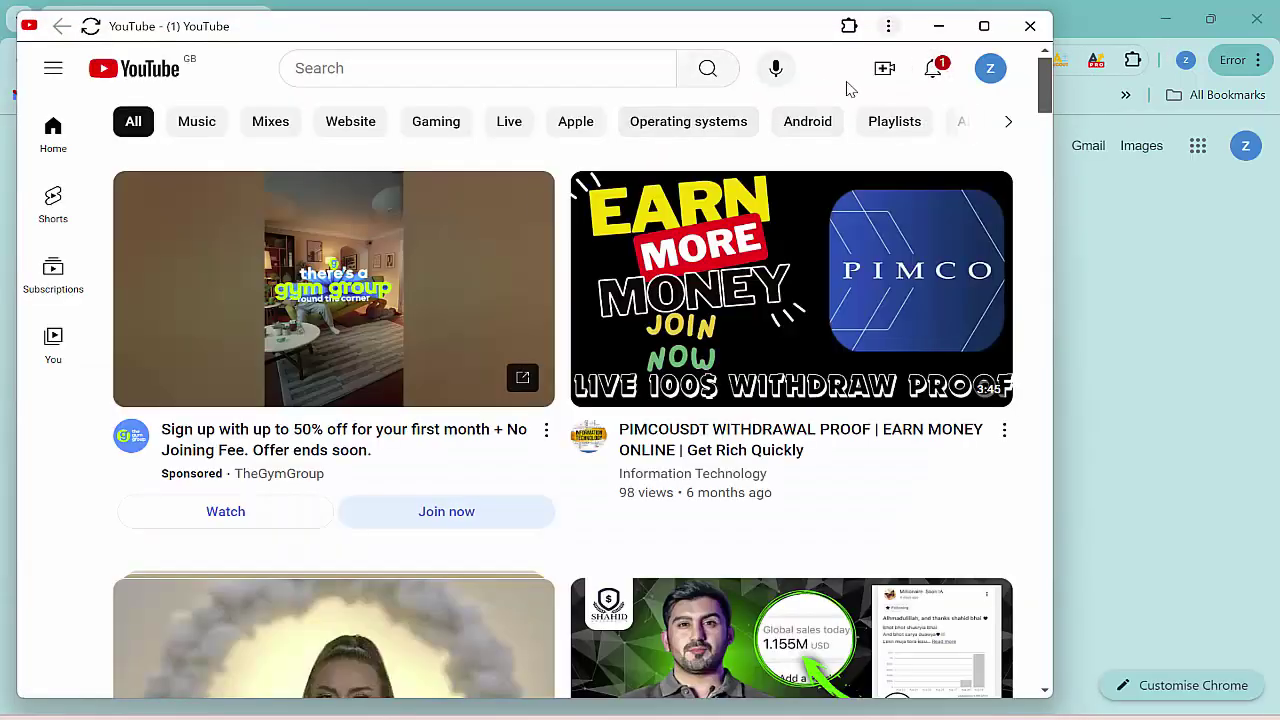
click(1030, 26)
Minimize Chrome and Edge, then launch and close the YouTube desktop shortcut.
click(1162, 20)
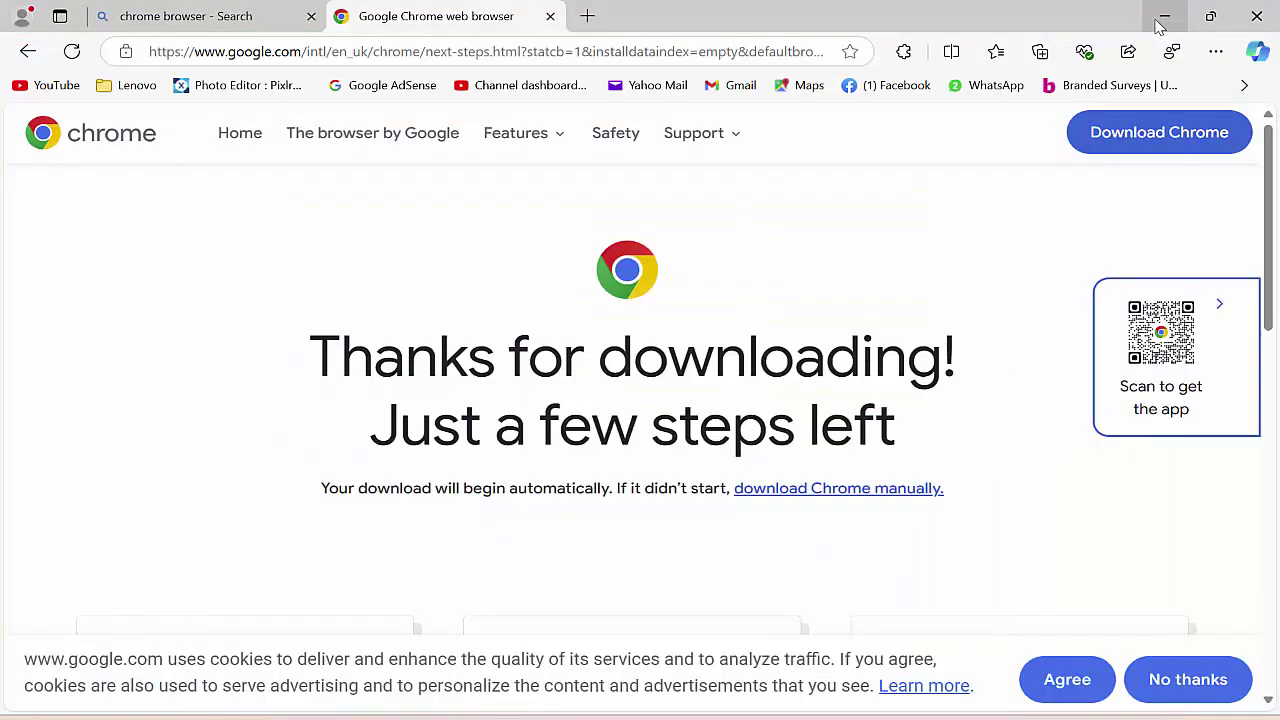
click(1162, 18)
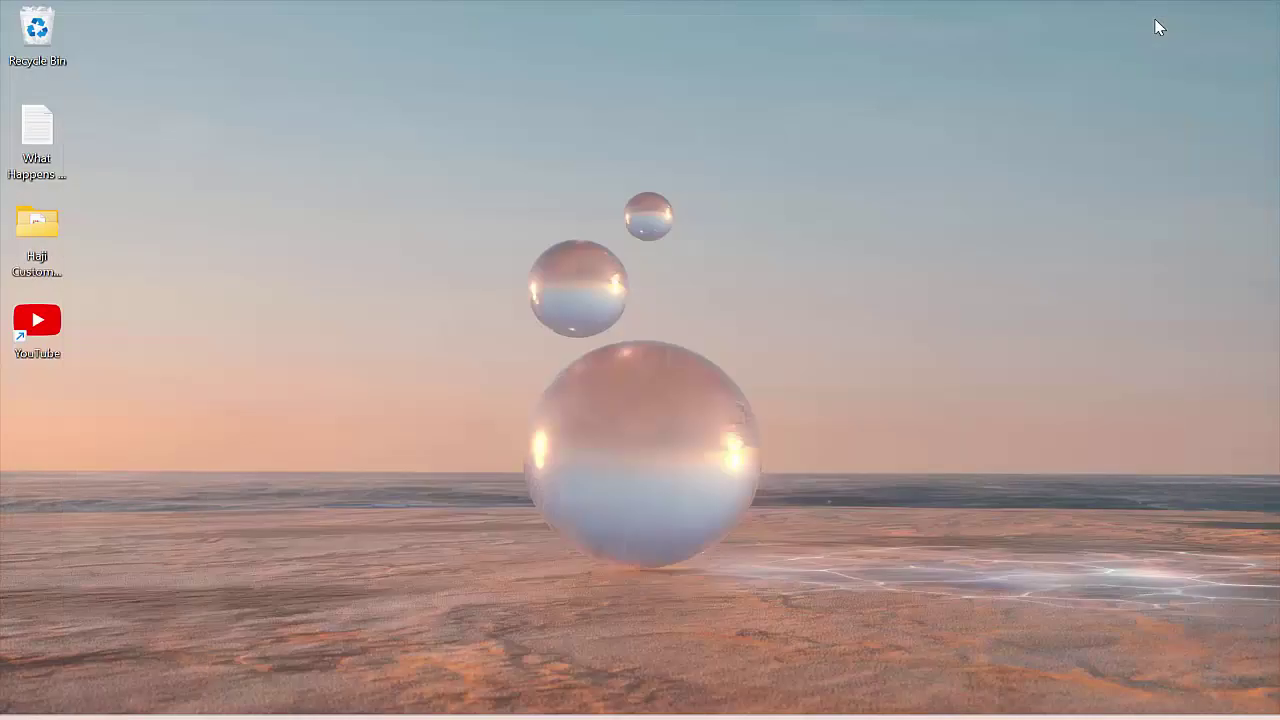
double_click(55, 325)
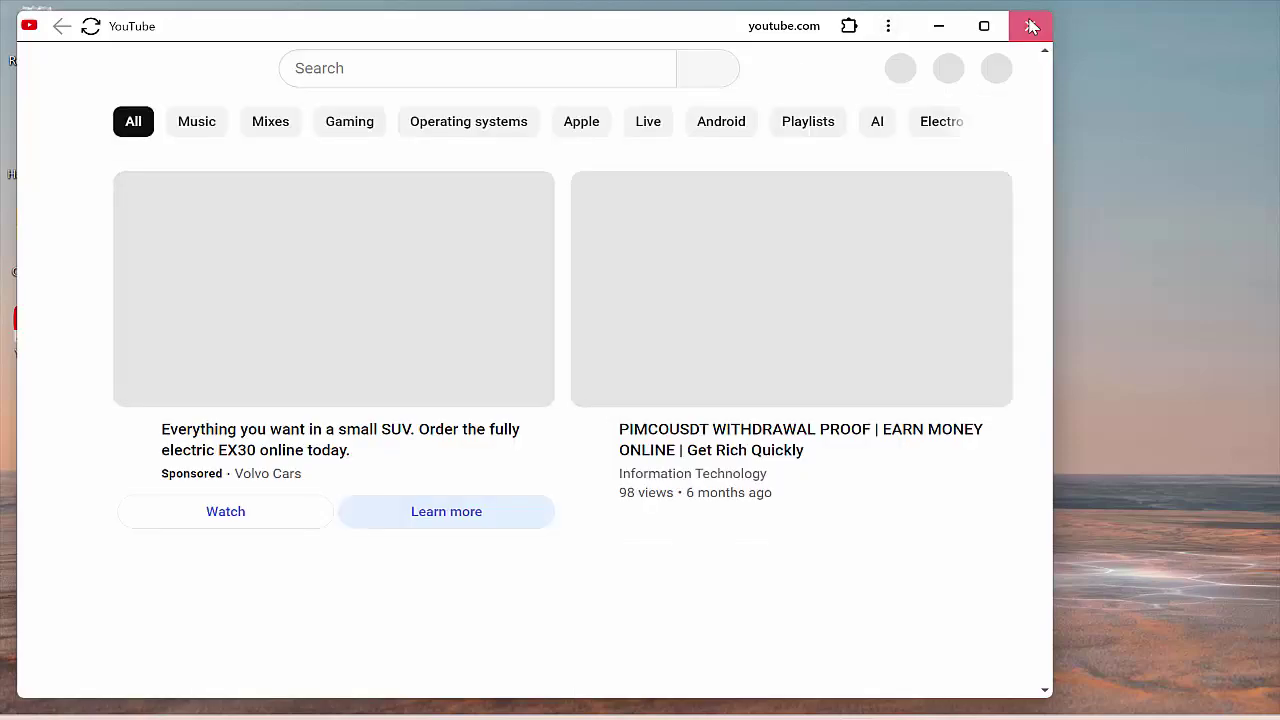
click(1032, 26)
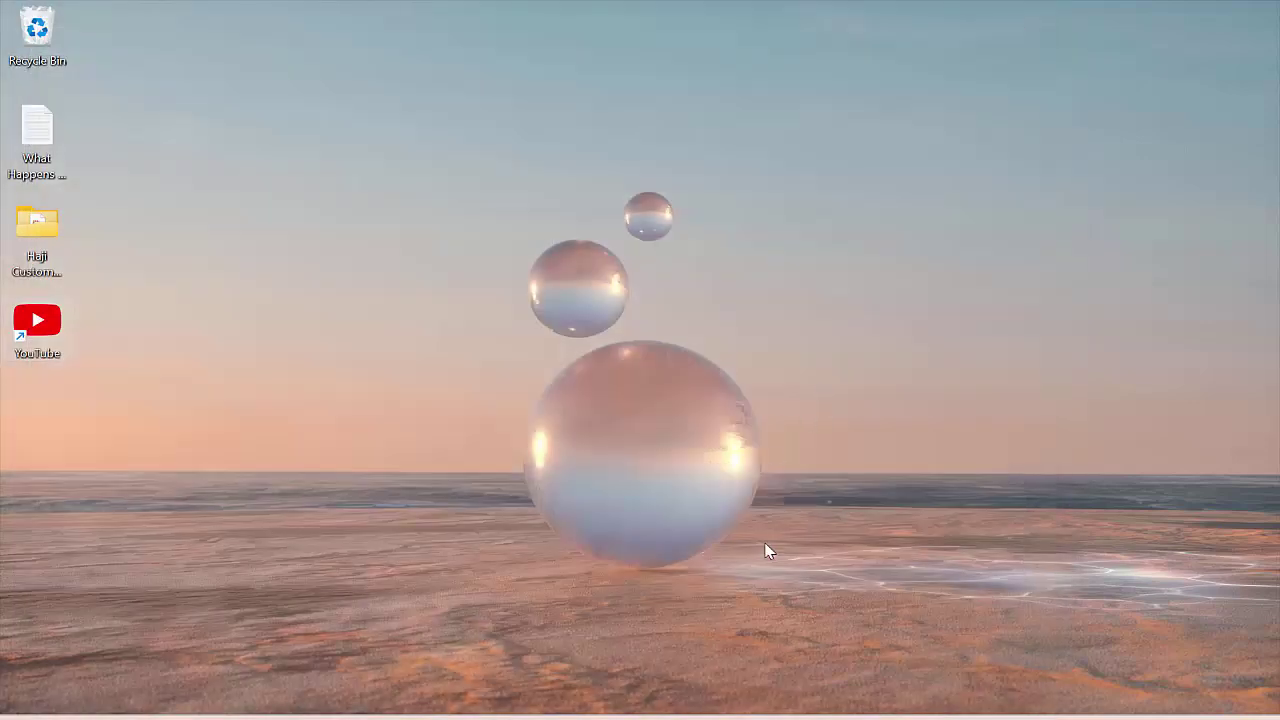
Open Chrome to a new tab and run a Google search for 'vlc'.
click(860, 716)
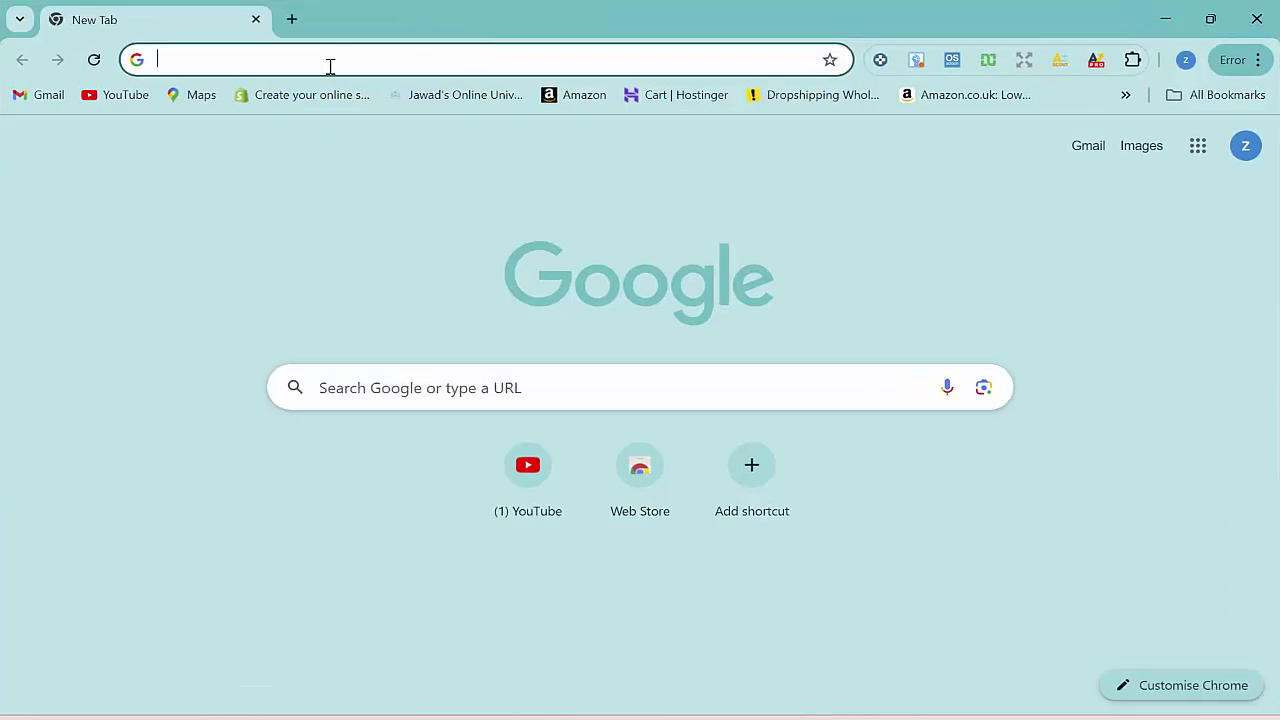
text(v)
key(BackSpace)
text(vl)
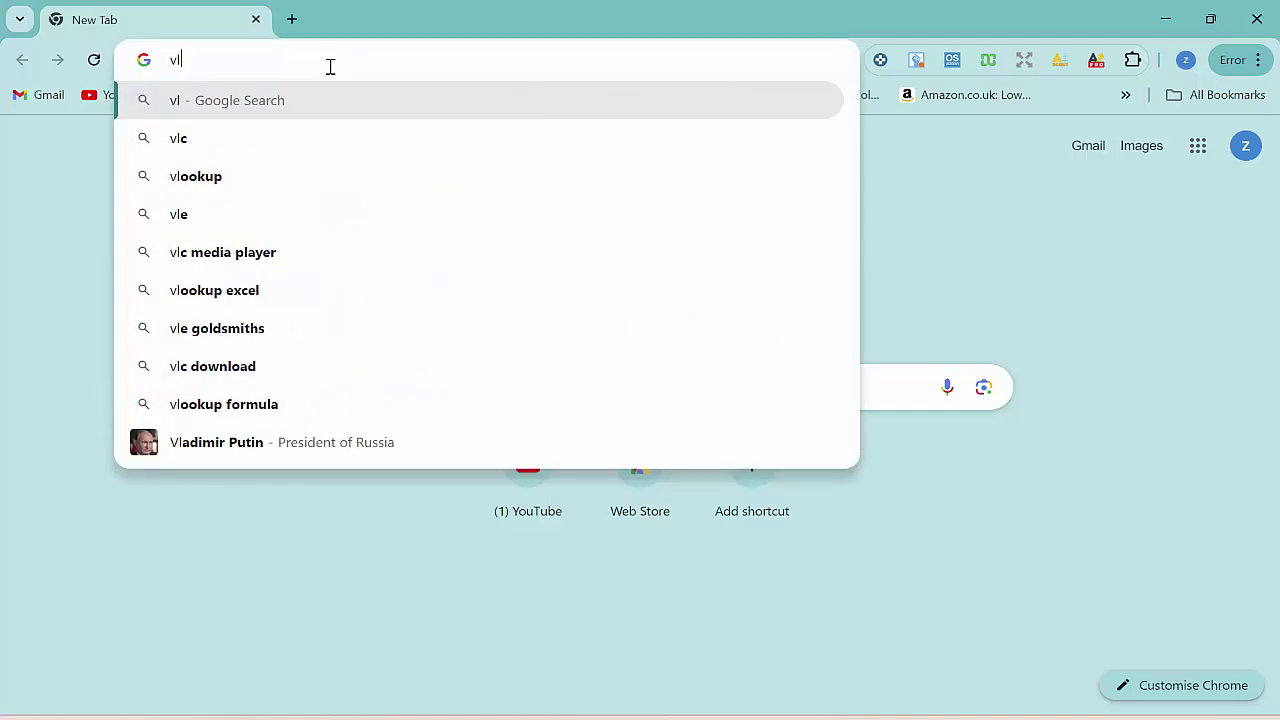
text(c)
key(Return)
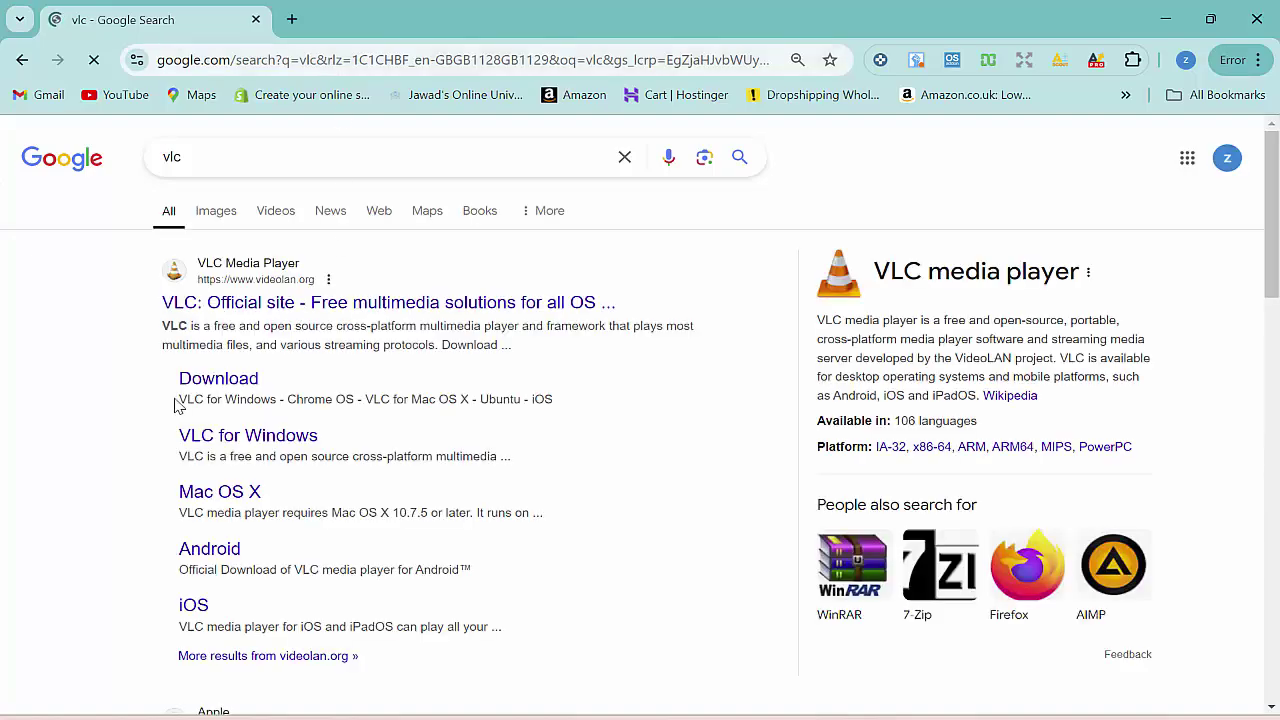
Download the Windows 64bit VLC installer from the official site and confirm vlc-3.0.21-win64.exe finished.
click(306, 310)
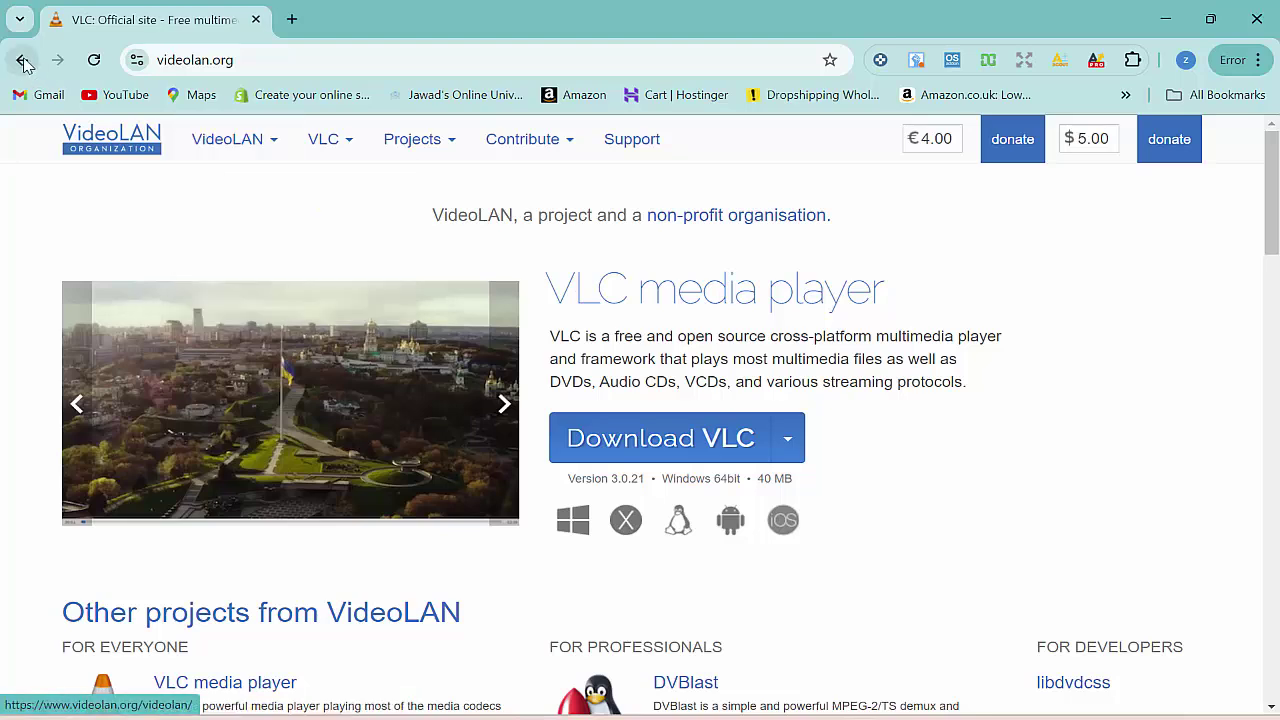
click(795, 446)
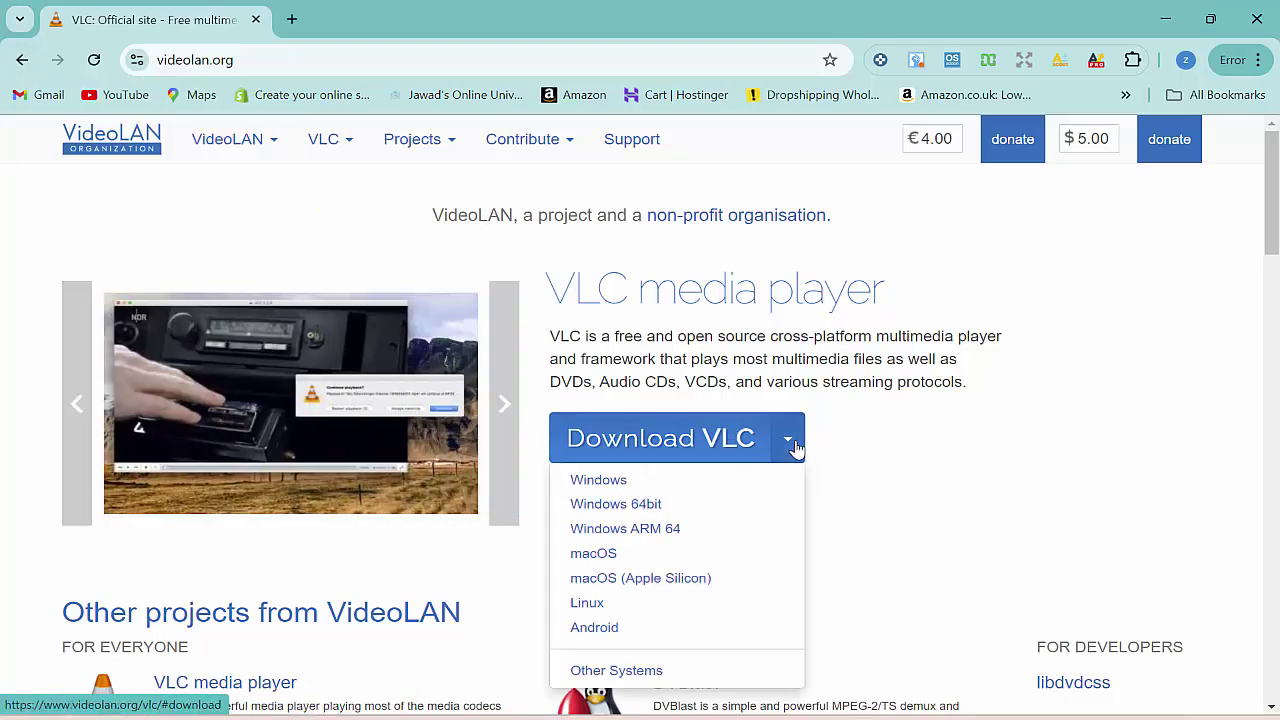
click(705, 505)
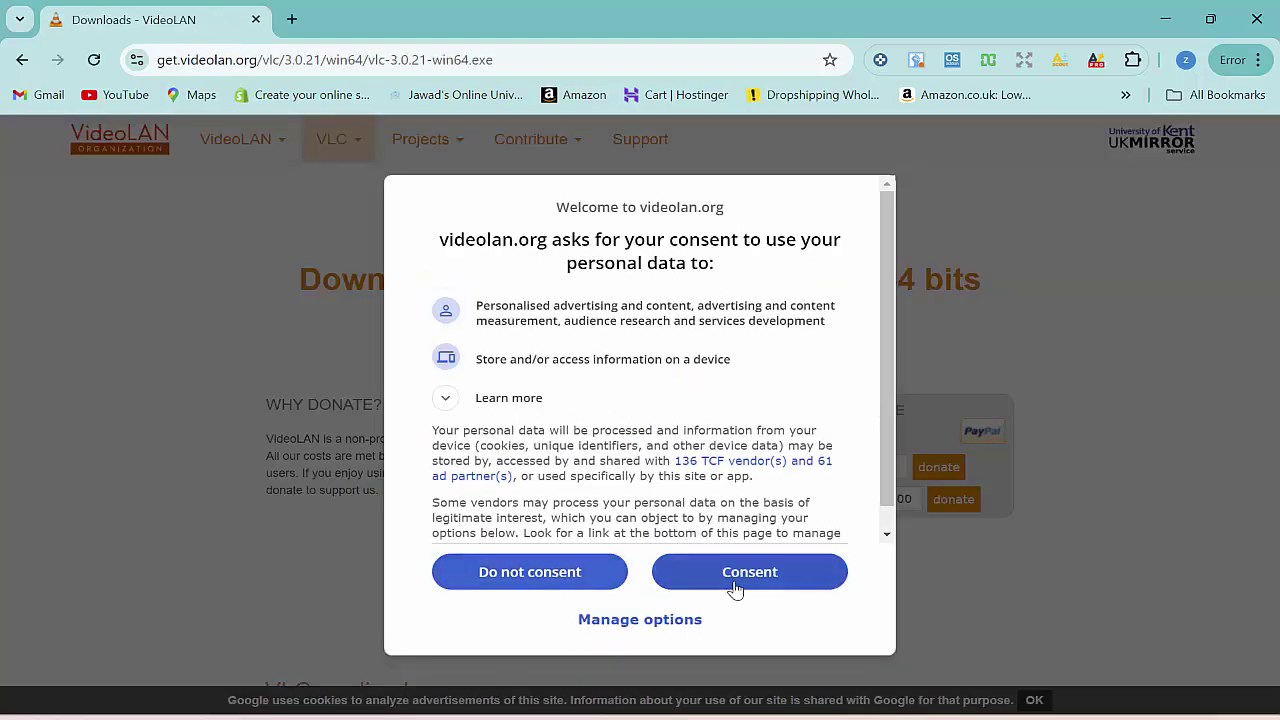
click(735, 588)
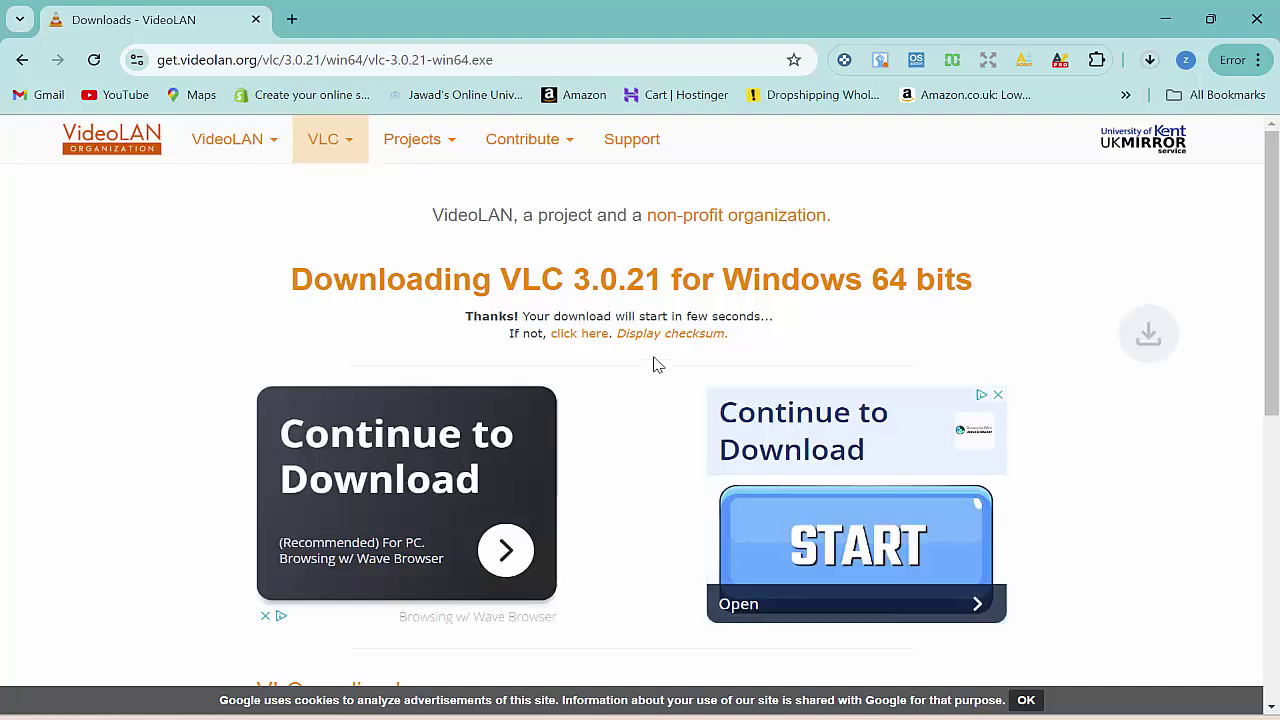
click(1150, 60)
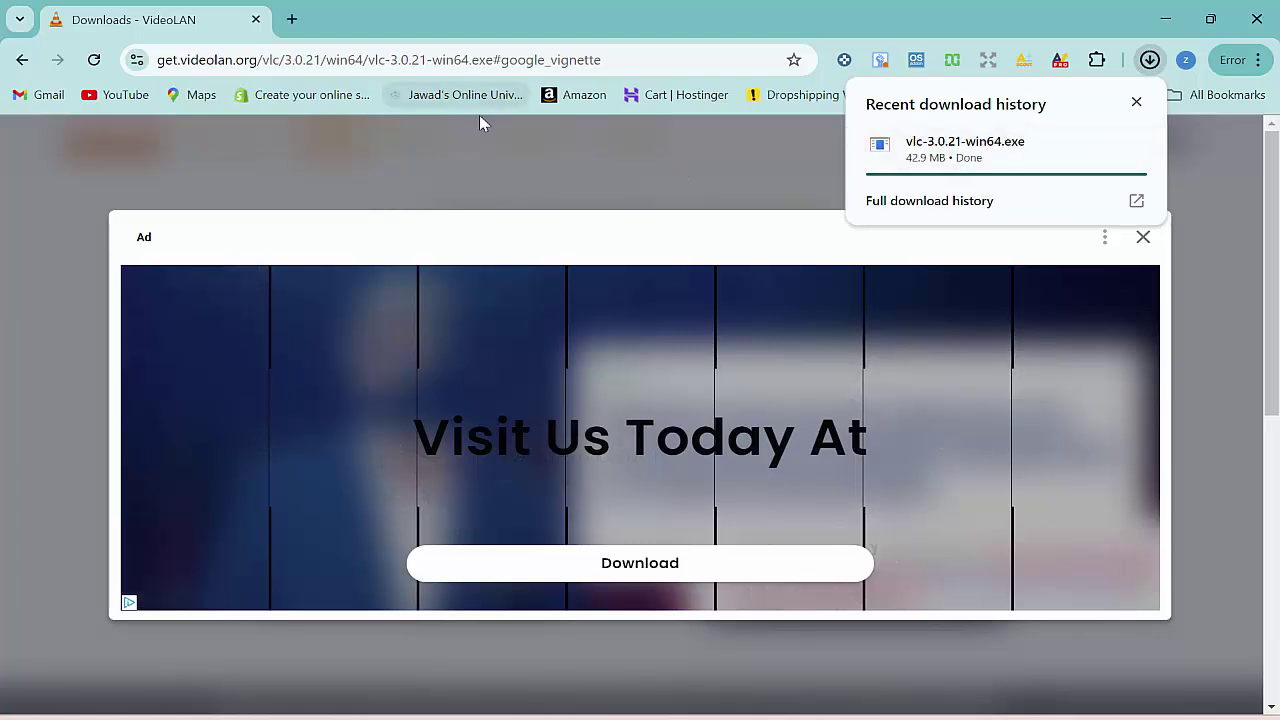
In a new Chrome tab, run a Google search for 'filehippo'.
right_click(452, 139)
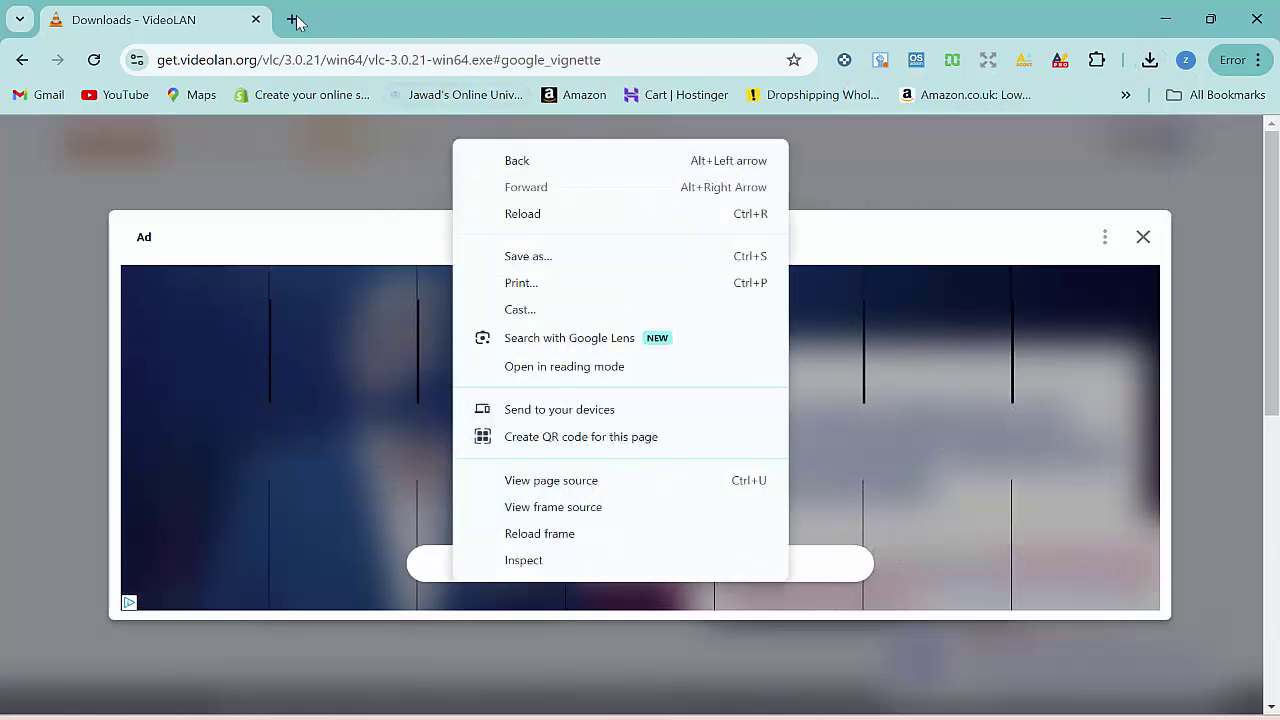
click(296, 20)
click(296, 20)
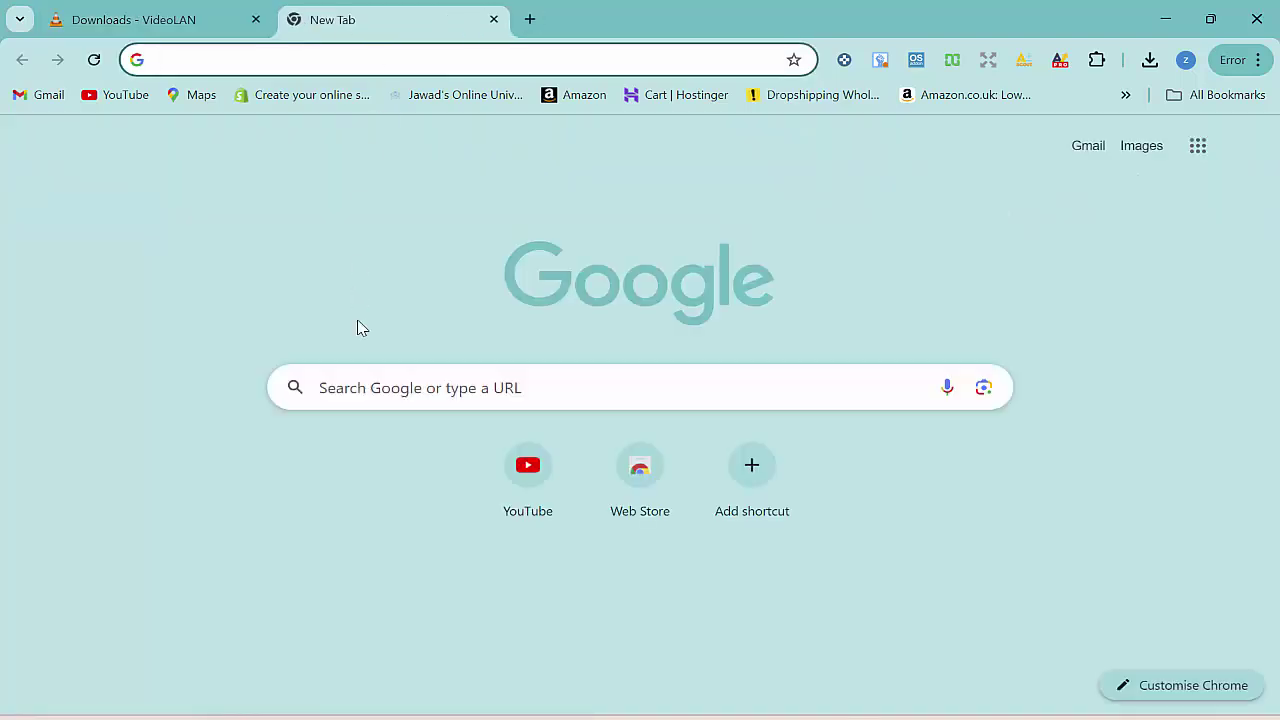
click(442, 391)
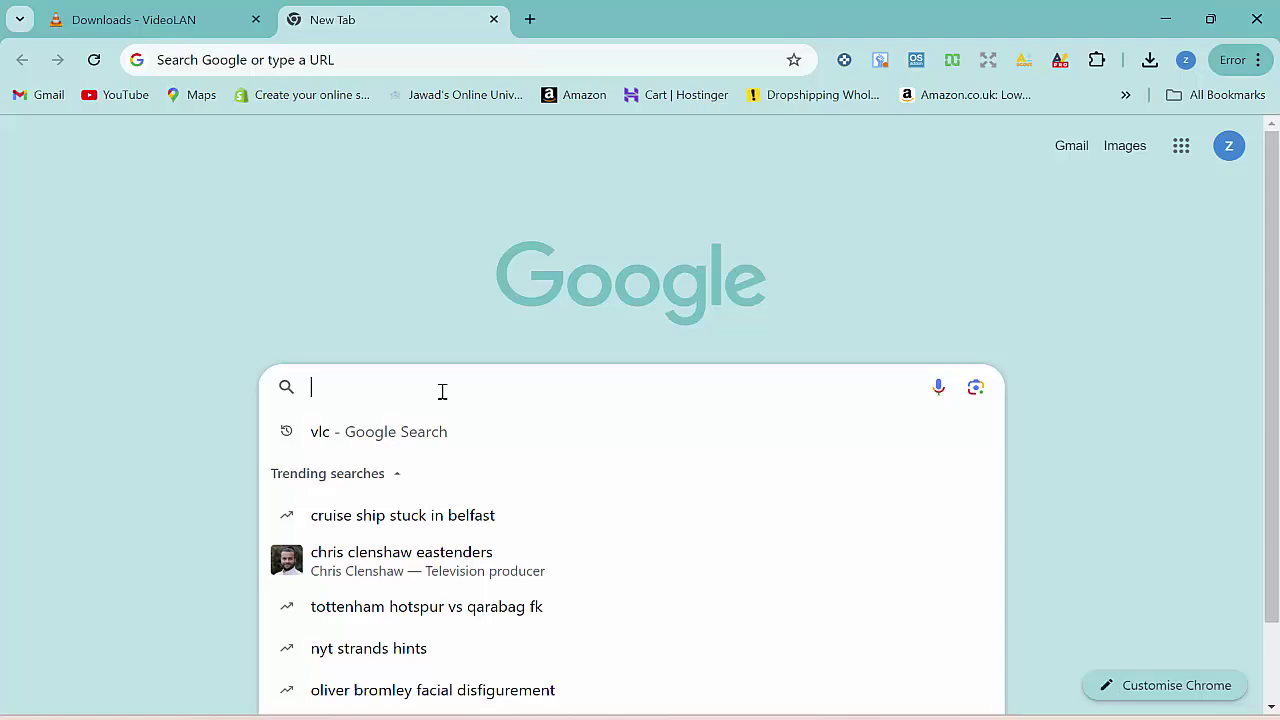
click(287, 294)
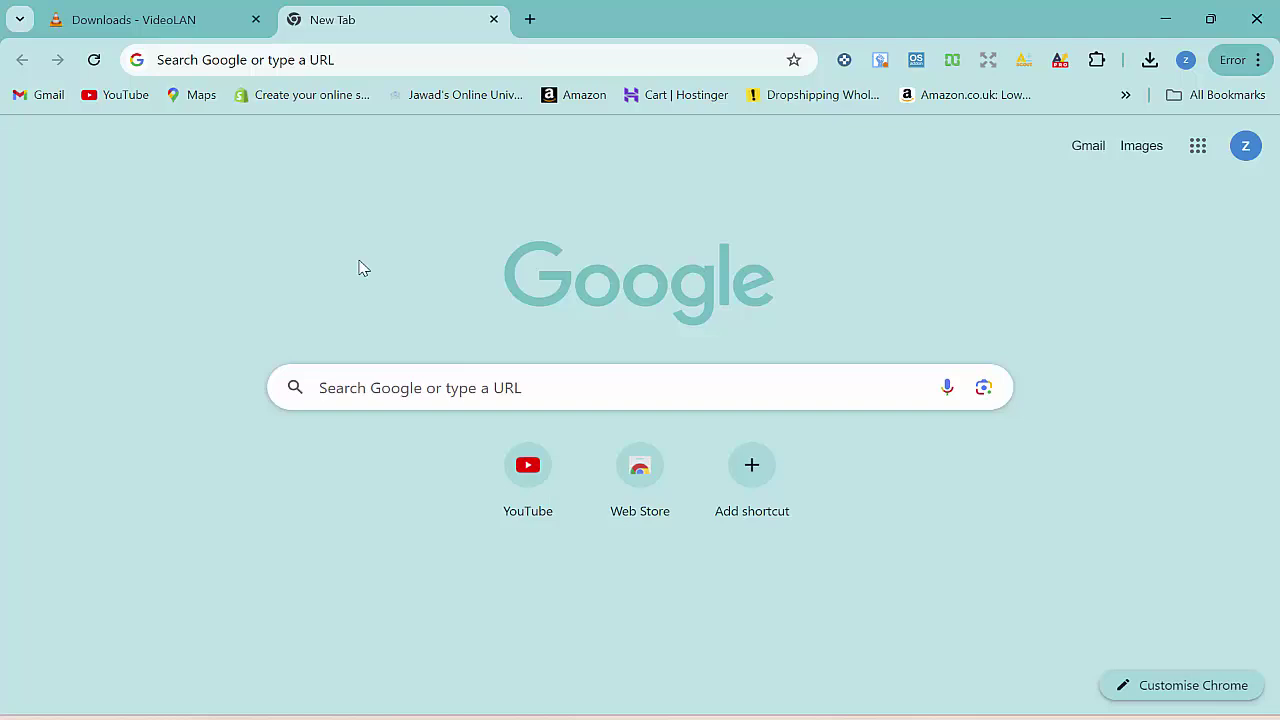
click(440, 380)
text(fi)
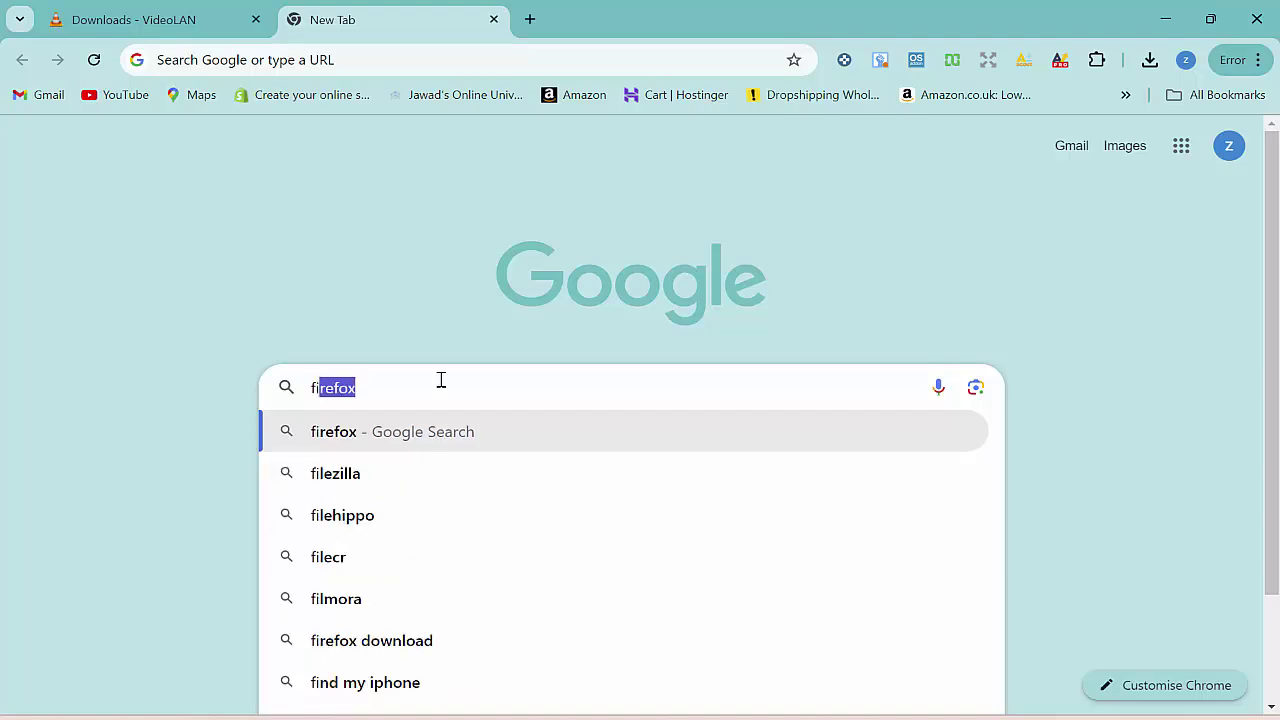
text(lehippo)
key(BackSpace)
key(BackSpace)
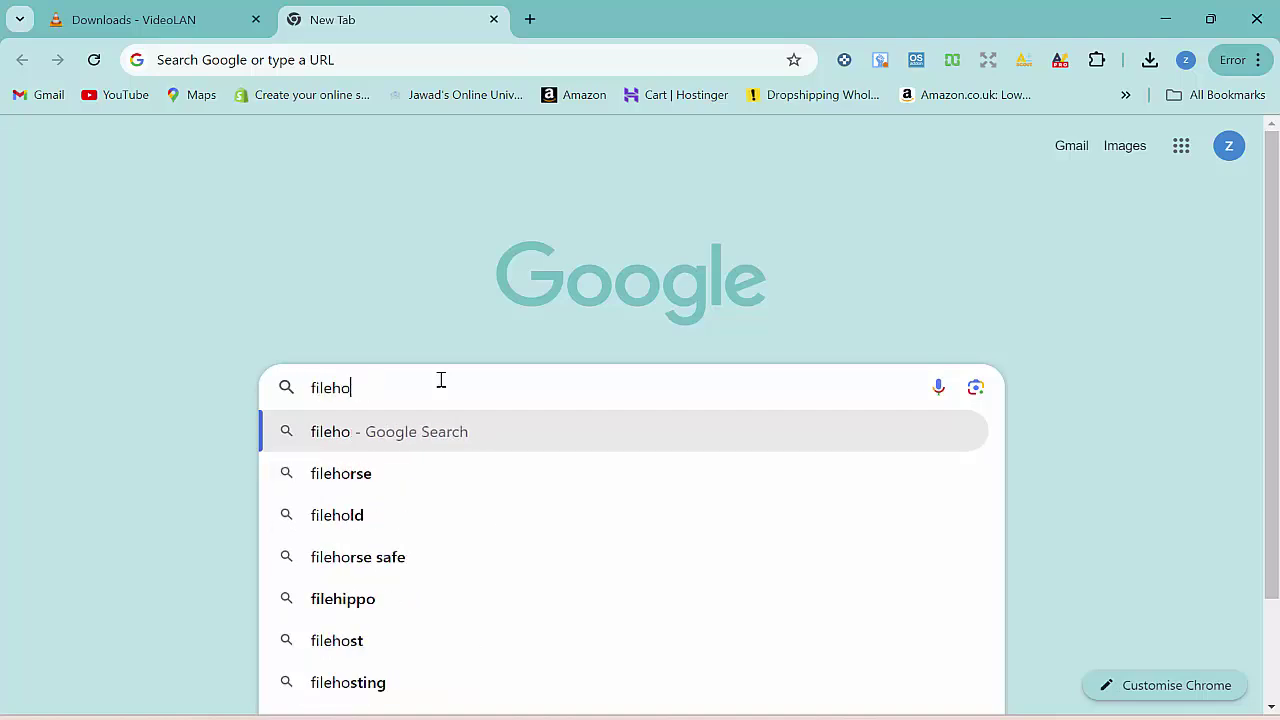
text(ipp)
key(Return)
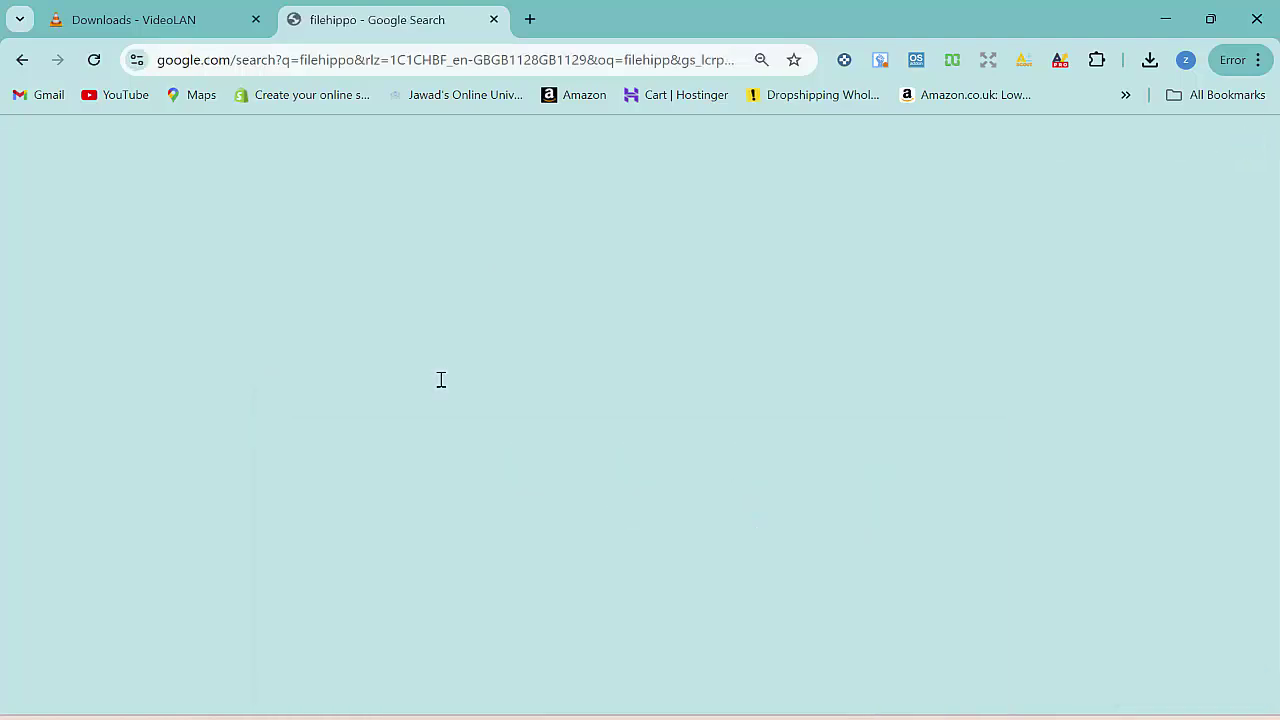
Open FileHippo.com, dismiss the notifications prompt, and search its software for 'instagram'.
click(290, 302)
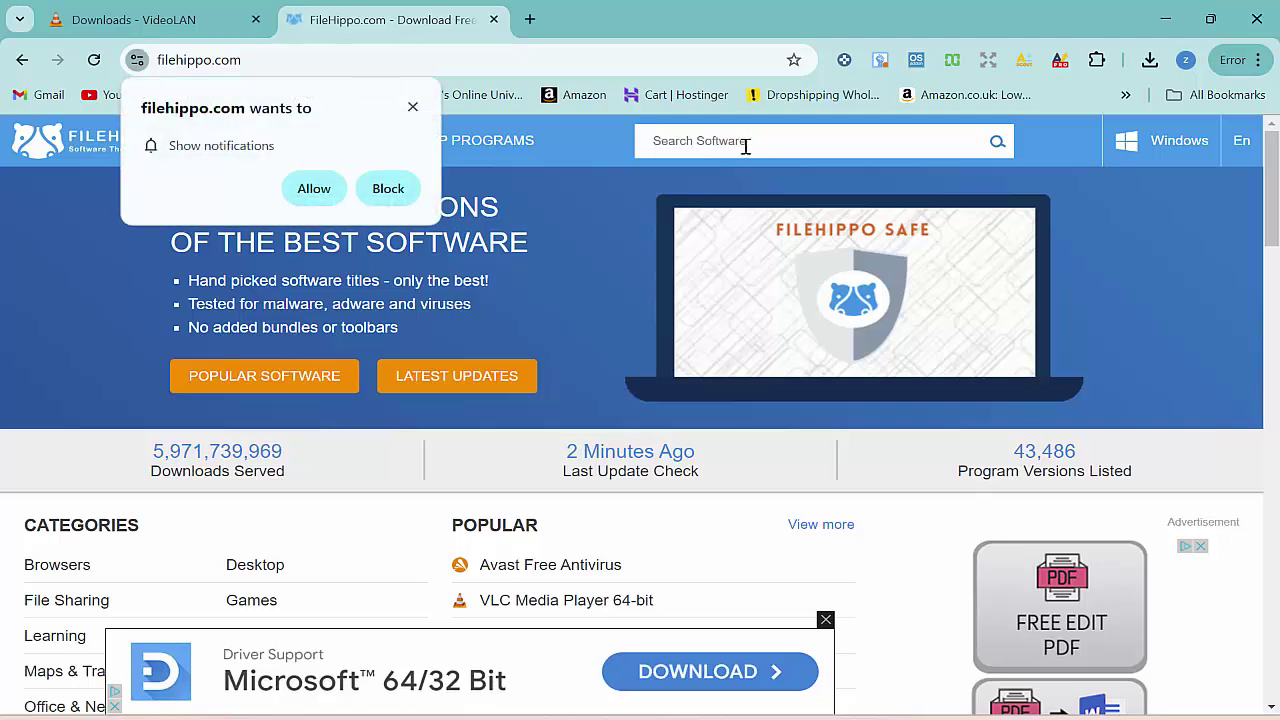
click(412, 106)
click(777, 148)
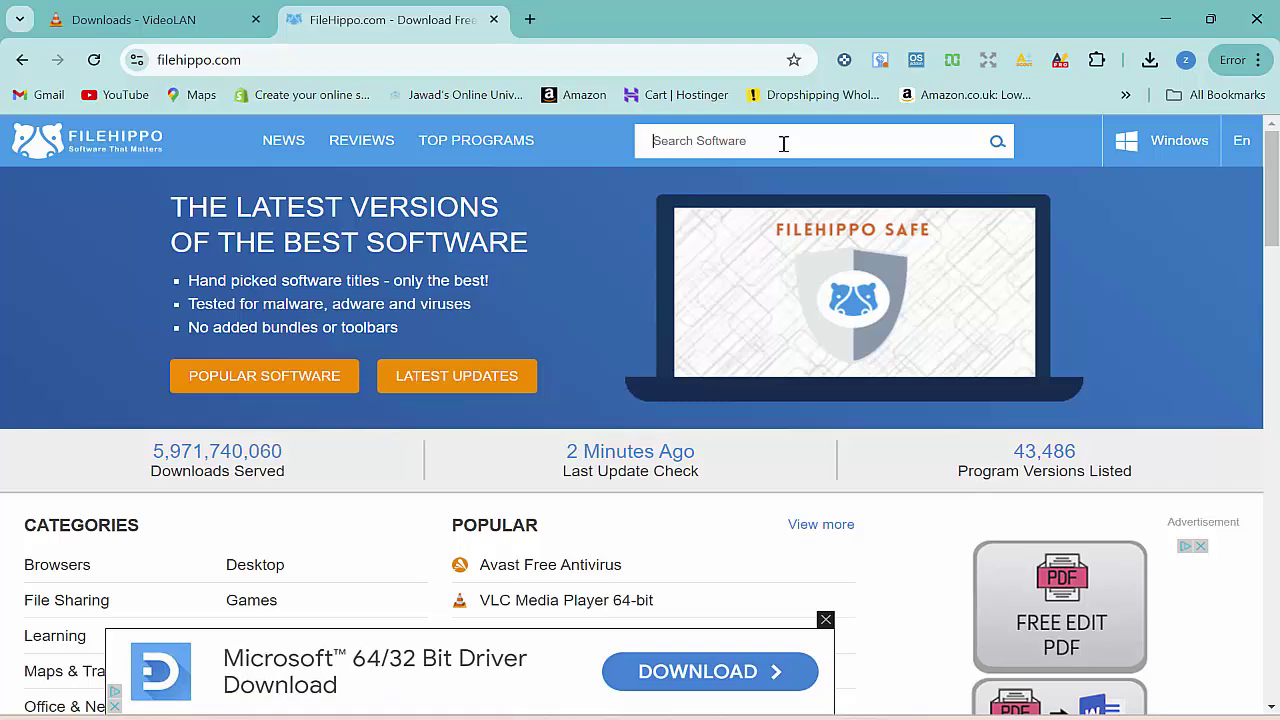
text(instagram)
key(Return)
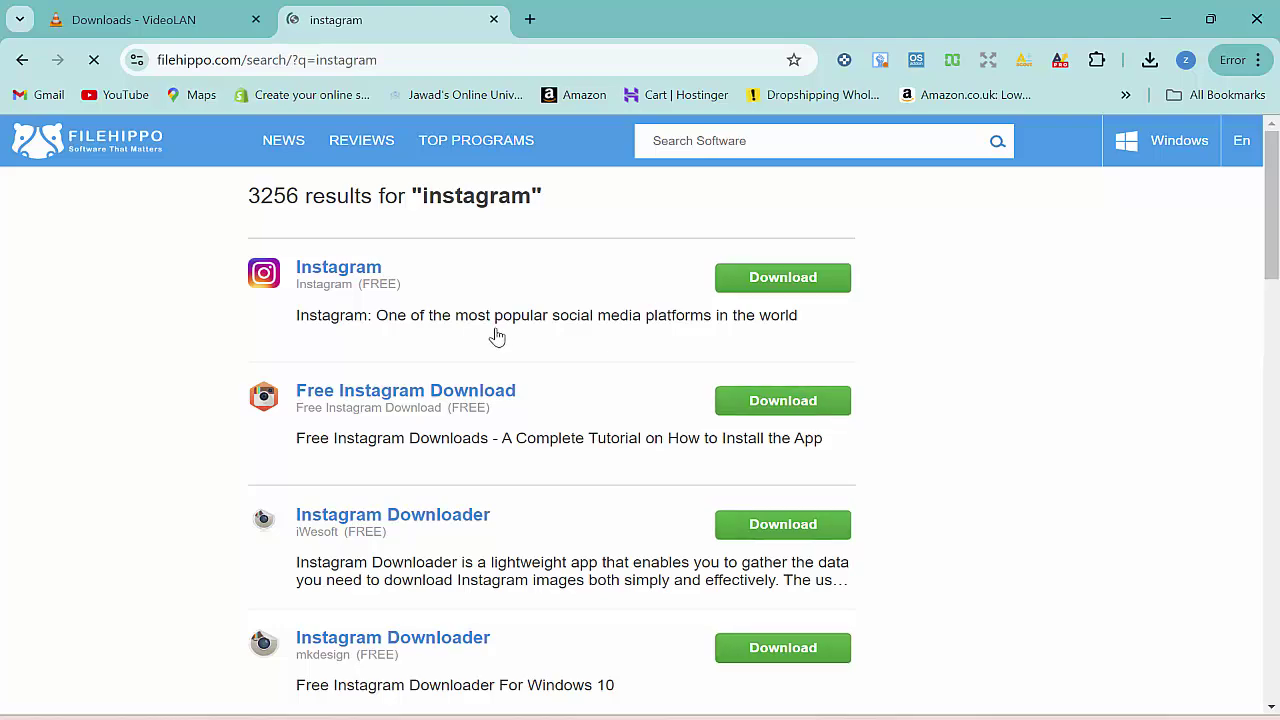
Dismiss the cookie consent dialog and scroll through the Instagram search results.
click(708, 558)
scroll(609, 486, down, 5)
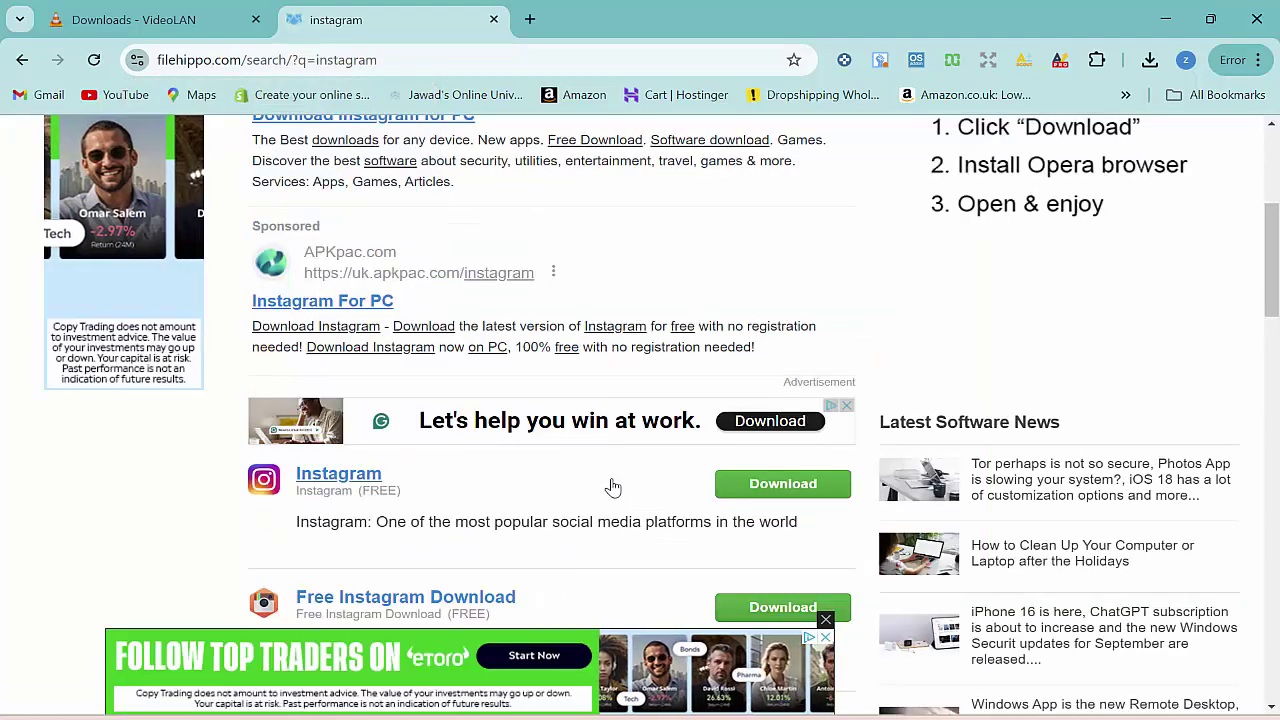
scroll(611, 486, down, 1)
click(613, 487)
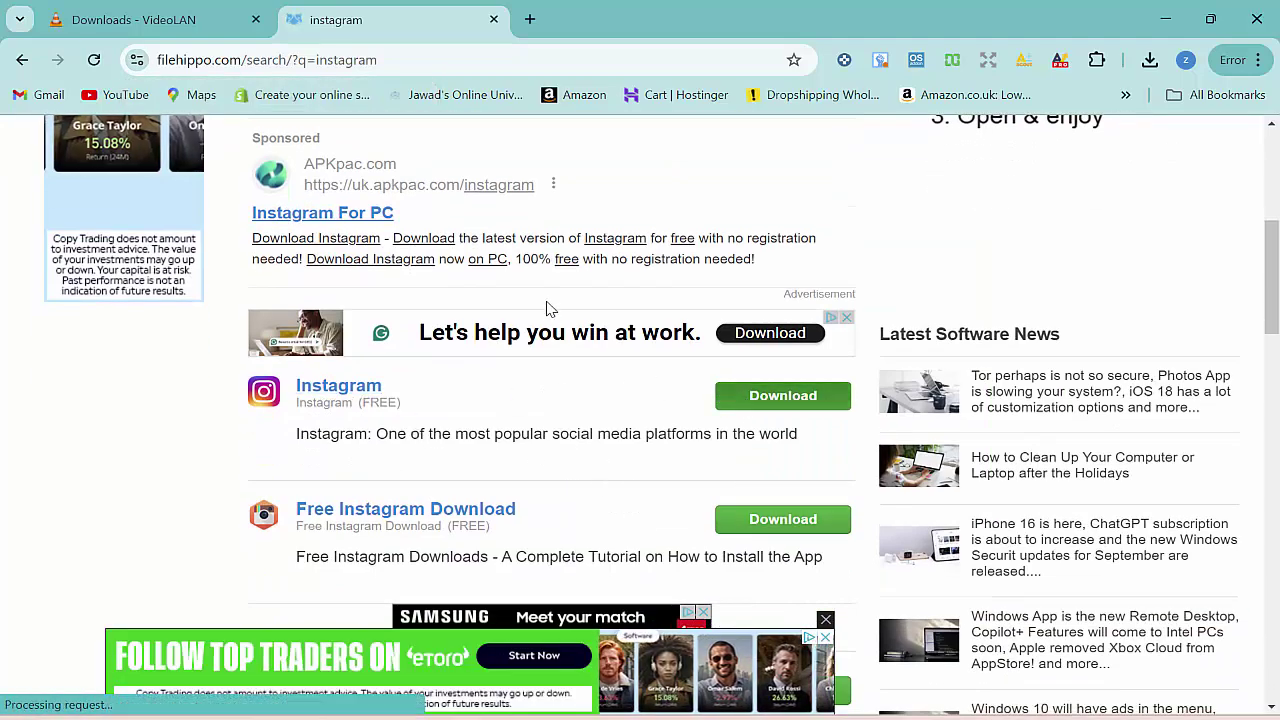
click(530, 19)
Search Google for 'softonic', open en.softonic.com and accept its cookie notice.
text(sof)
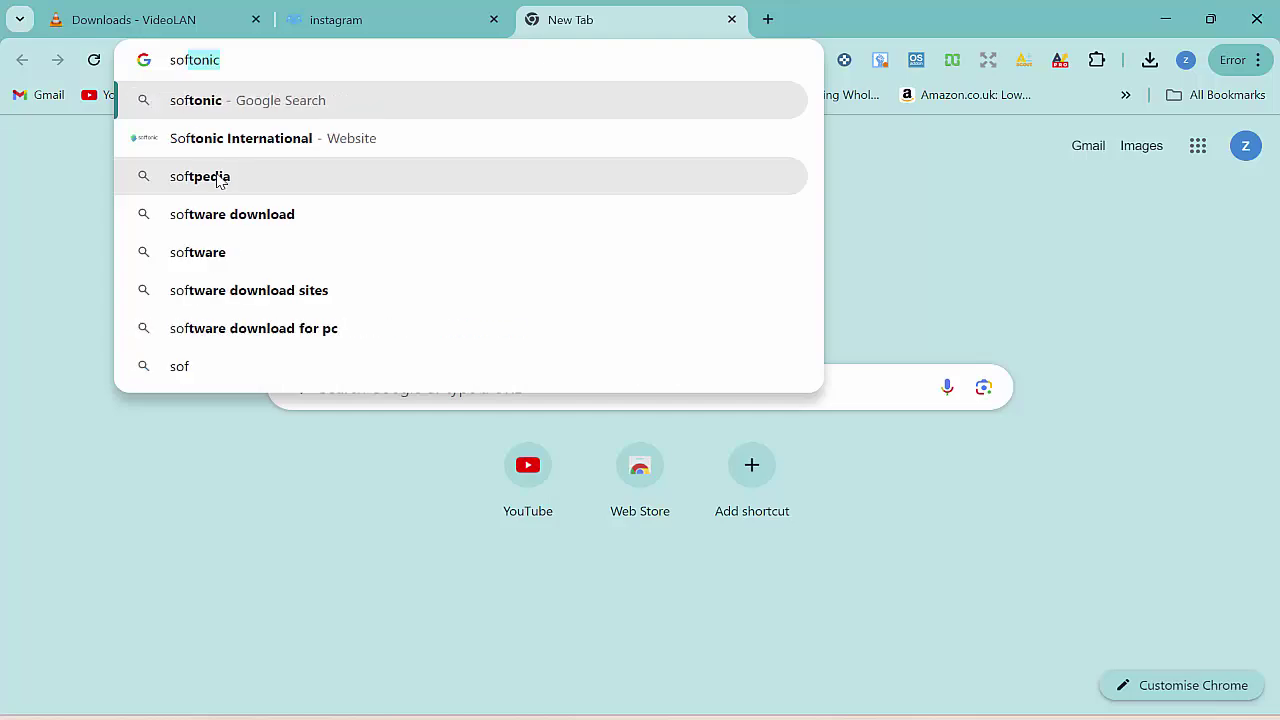
key(Return)
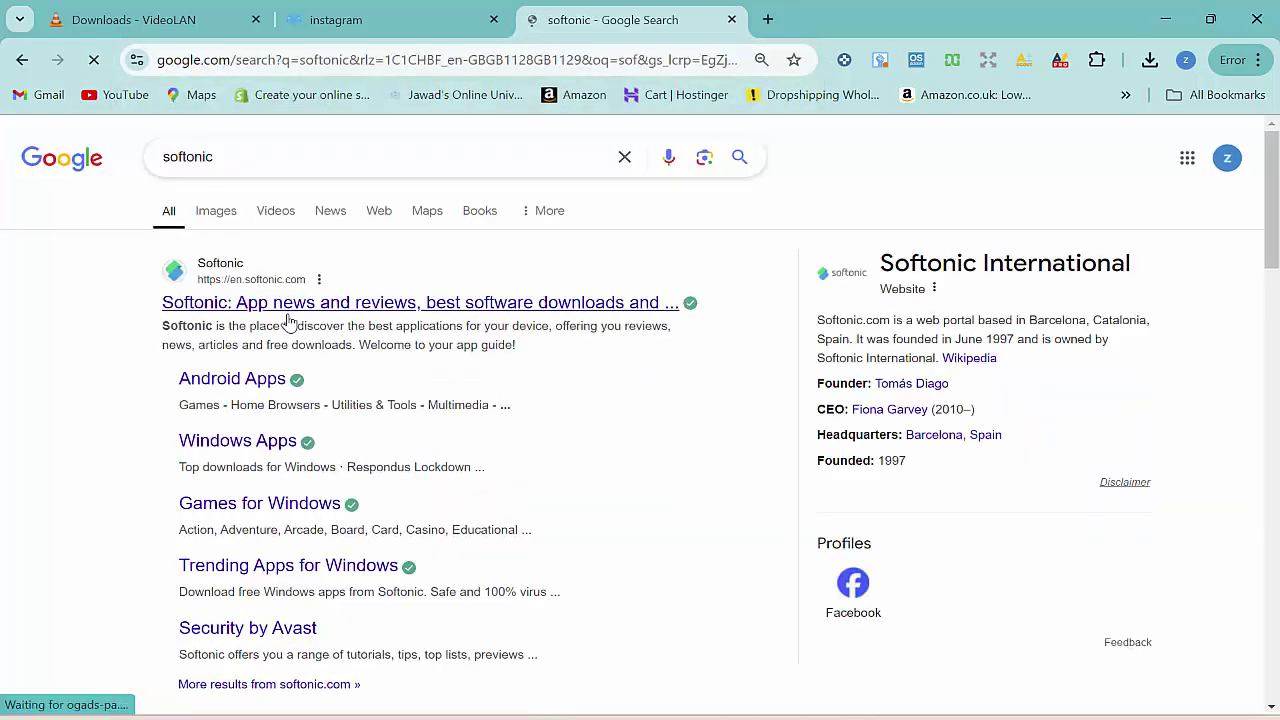
click(299, 304)
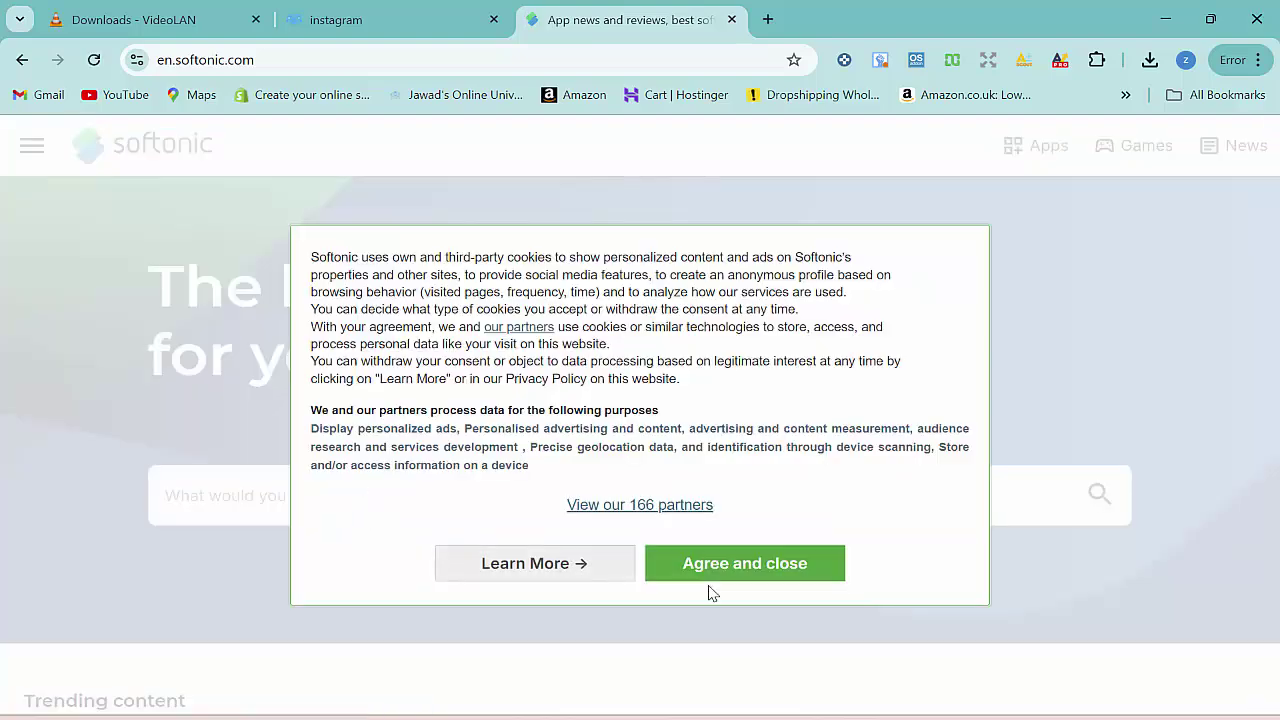
click(743, 567)
Search Softonic for 'instagram' to list the Windows results led by Instagram.
click(492, 489)
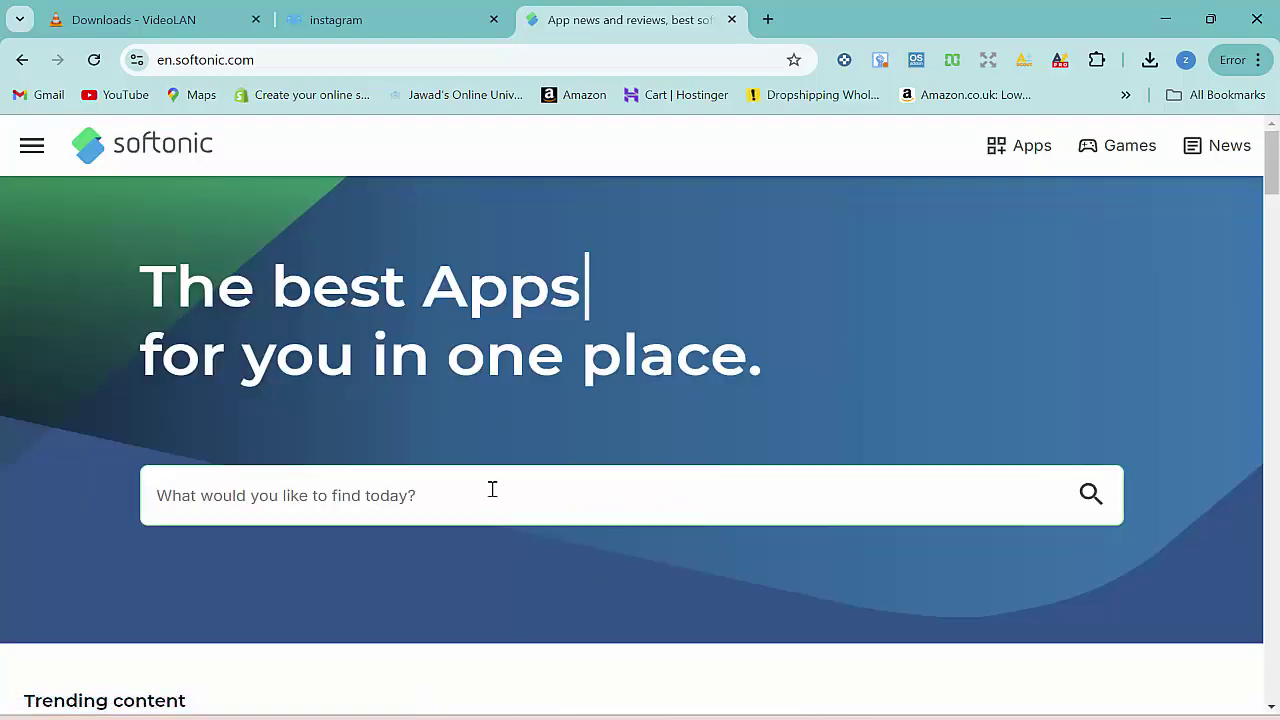
text(insta)
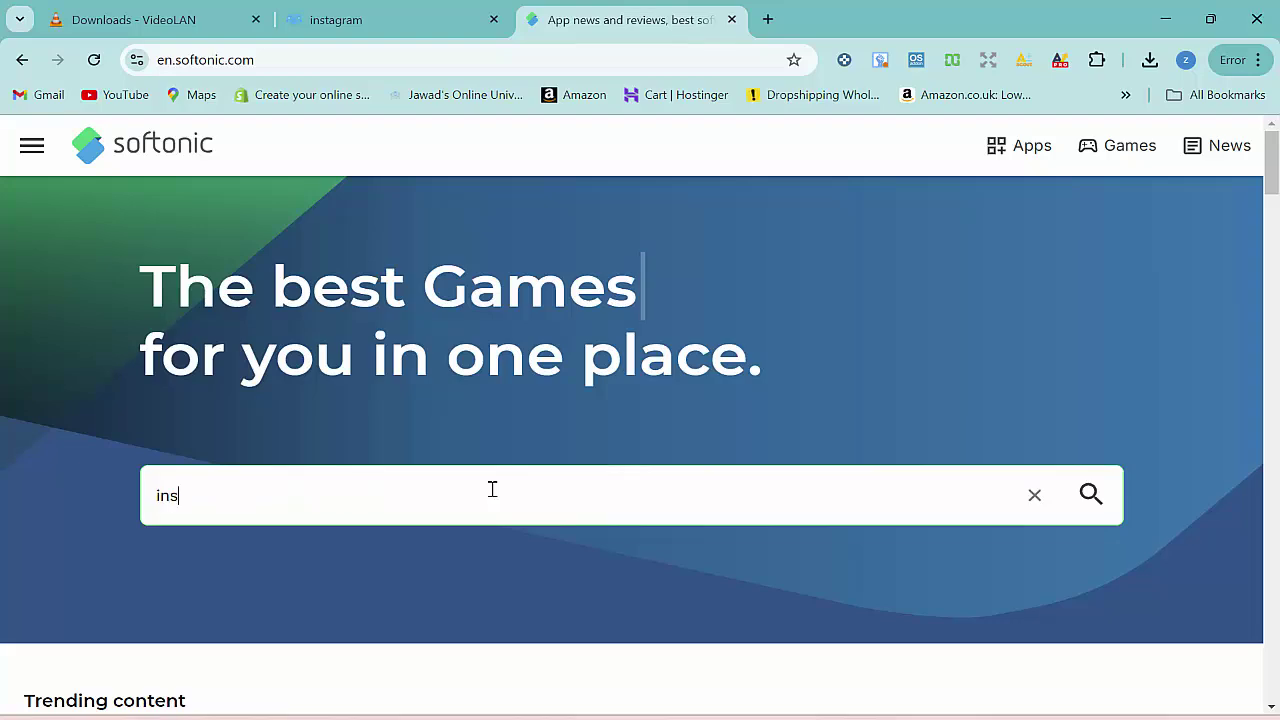
text(gram)
key(Return)
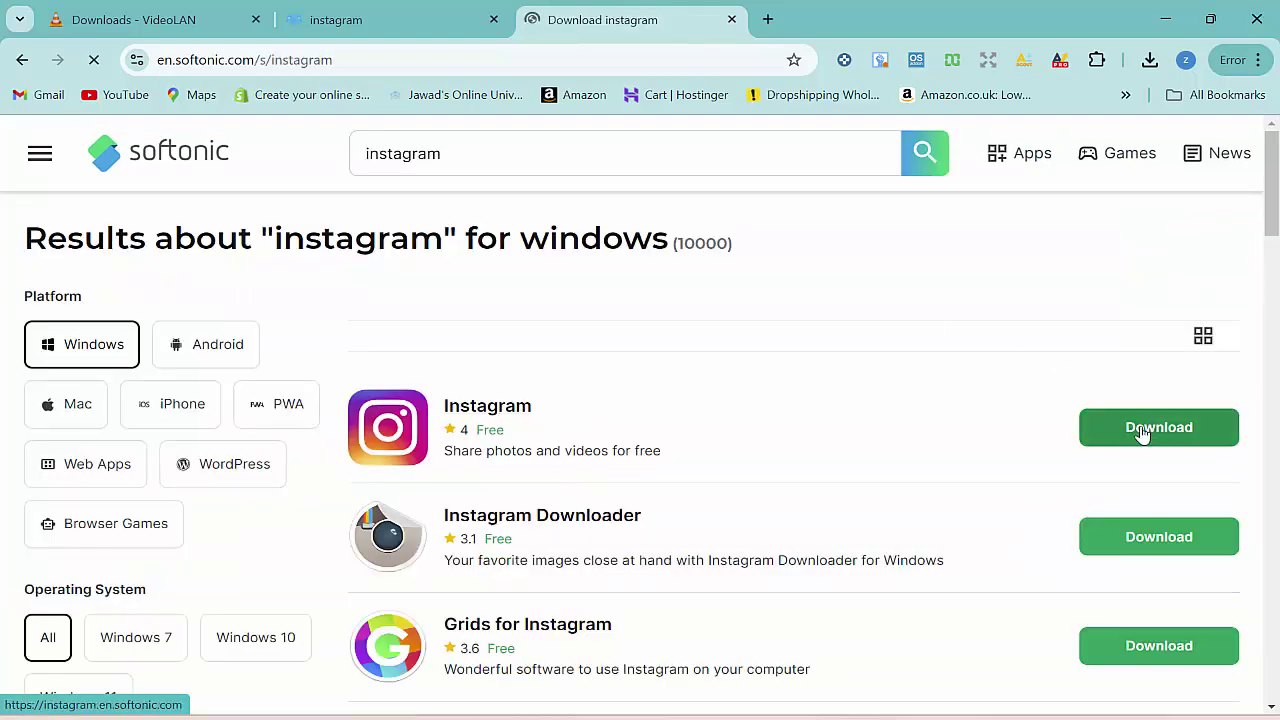
scroll(705, 503, down, 6)
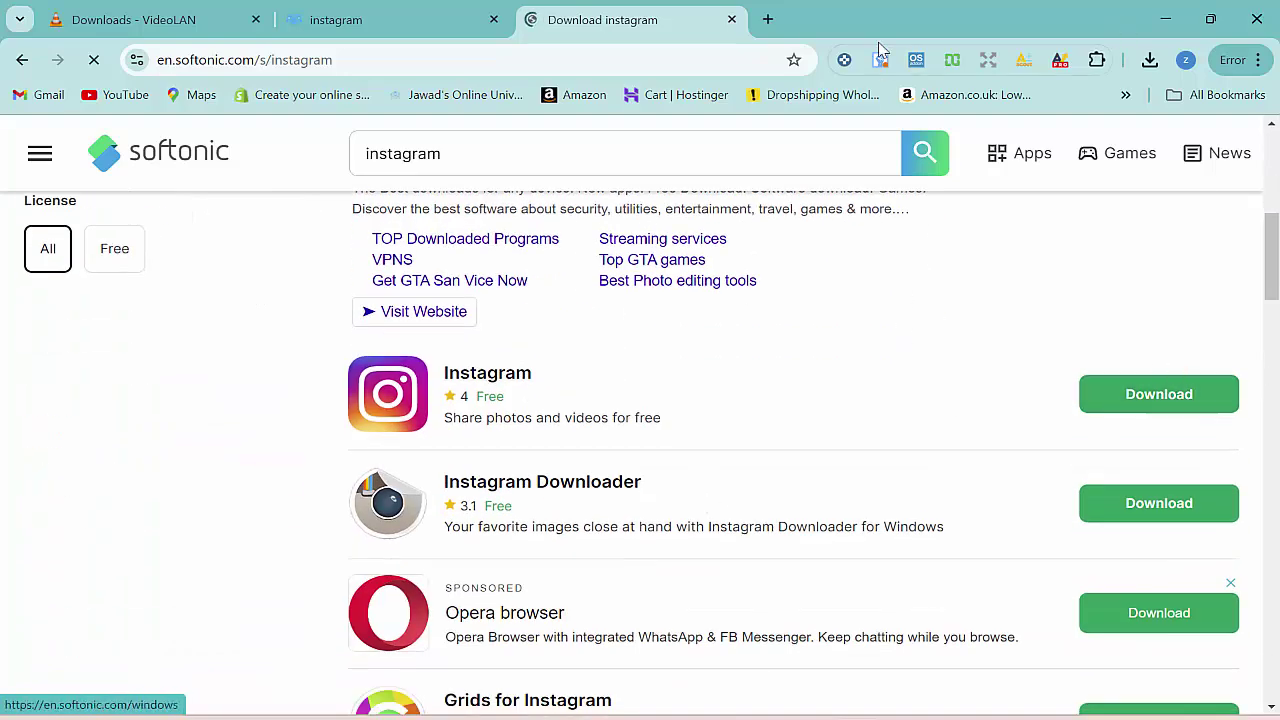
Search Google for 'bluestacks' in a fourth browser tab.
click(767, 19)
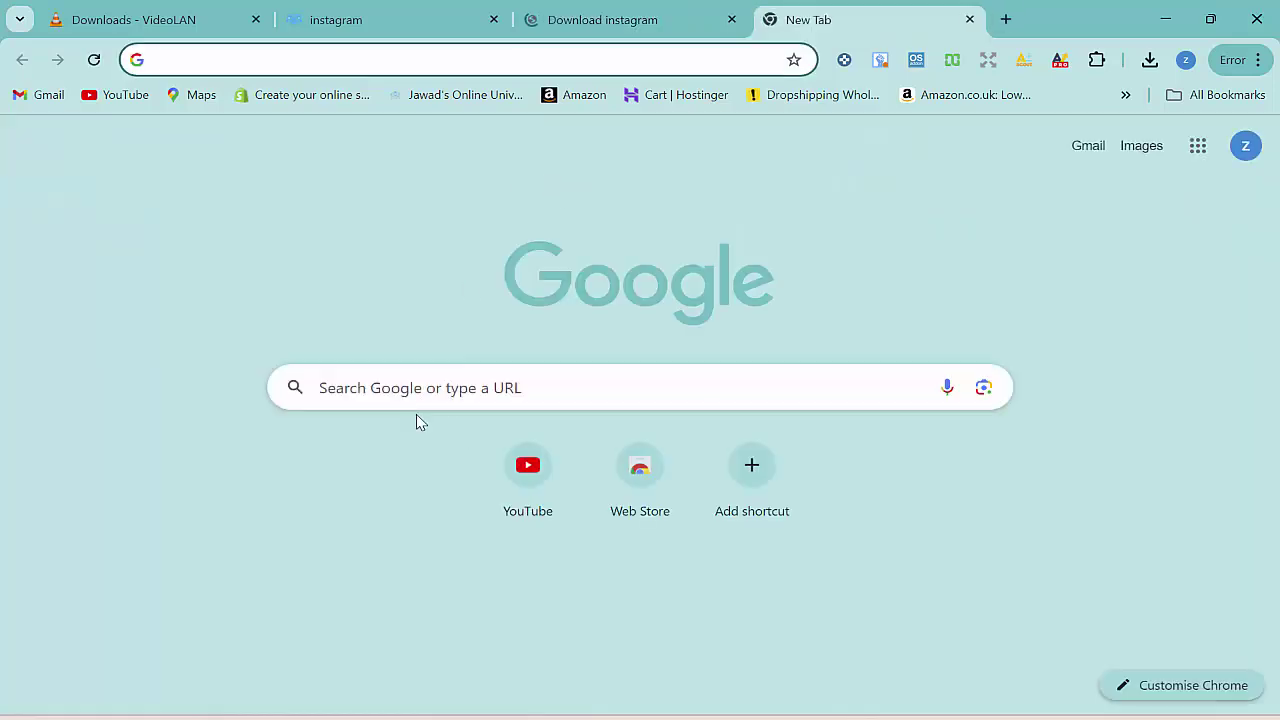
click(430, 385)
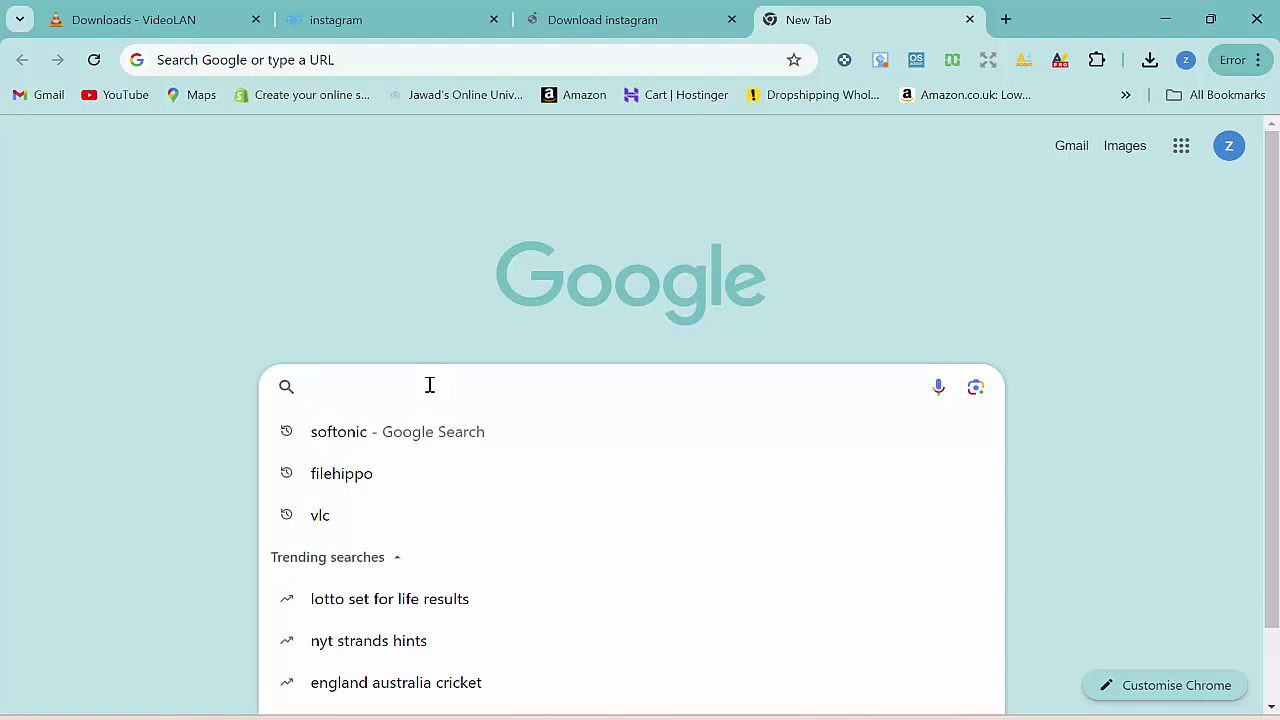
text(bluest)
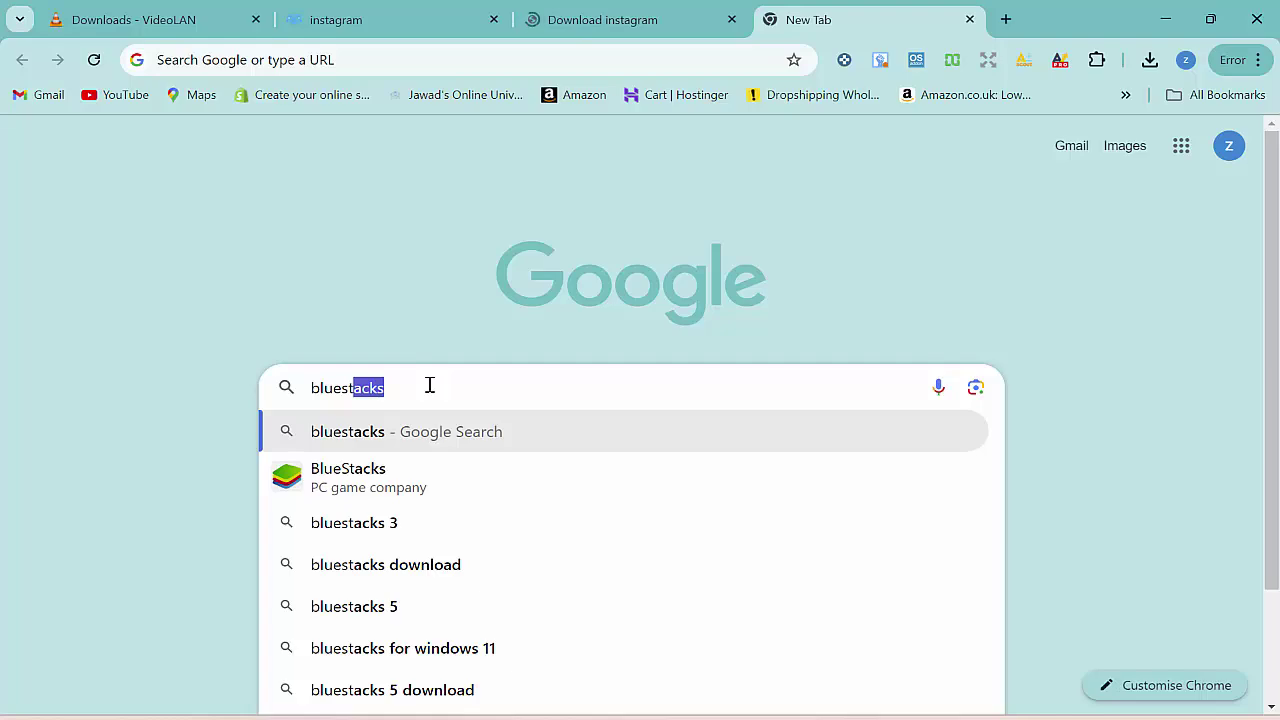
key(Return)
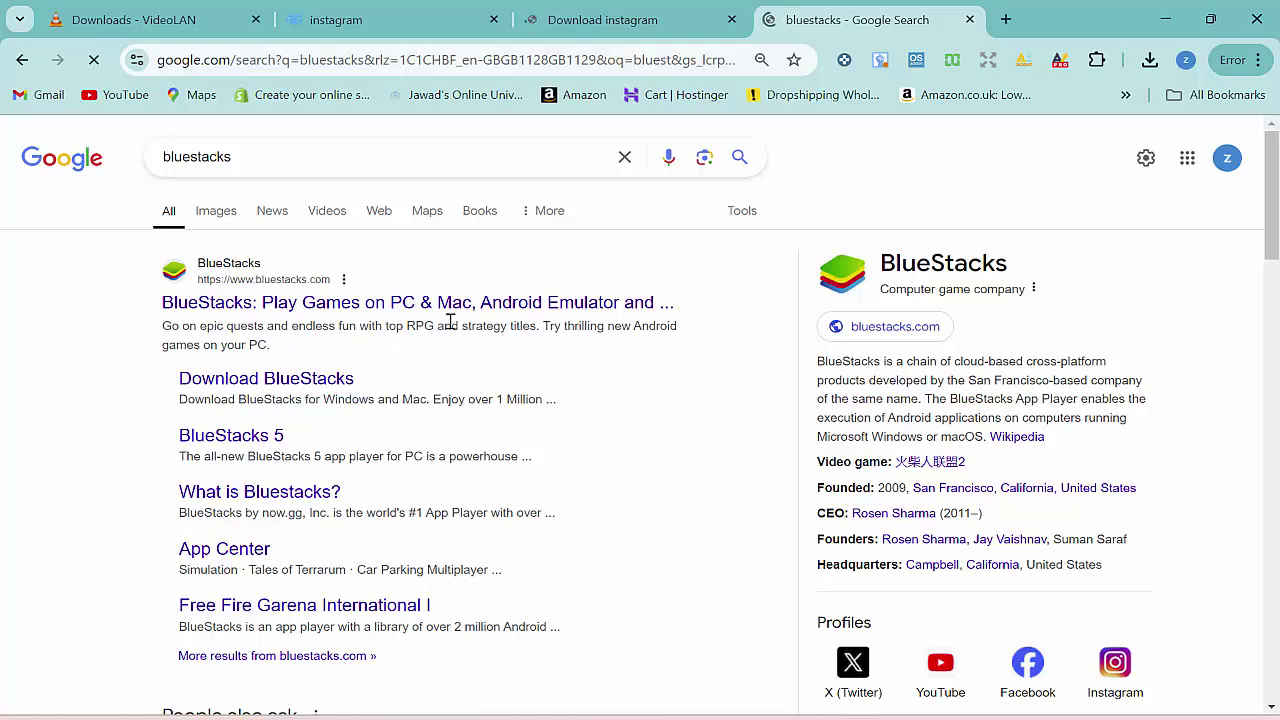
Download the 913 KB BlueStacks 10 installer from bluestacks.com and launch it from Chrome's downloads.
click(437, 305)
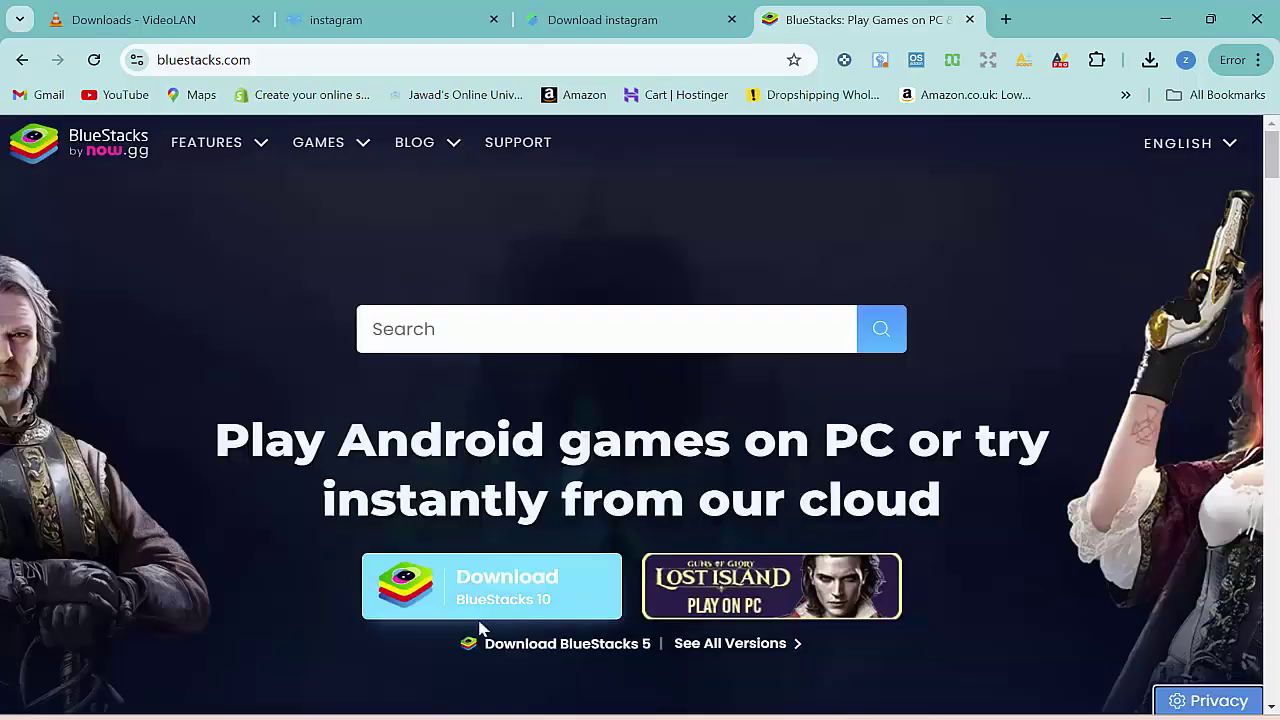
click(480, 600)
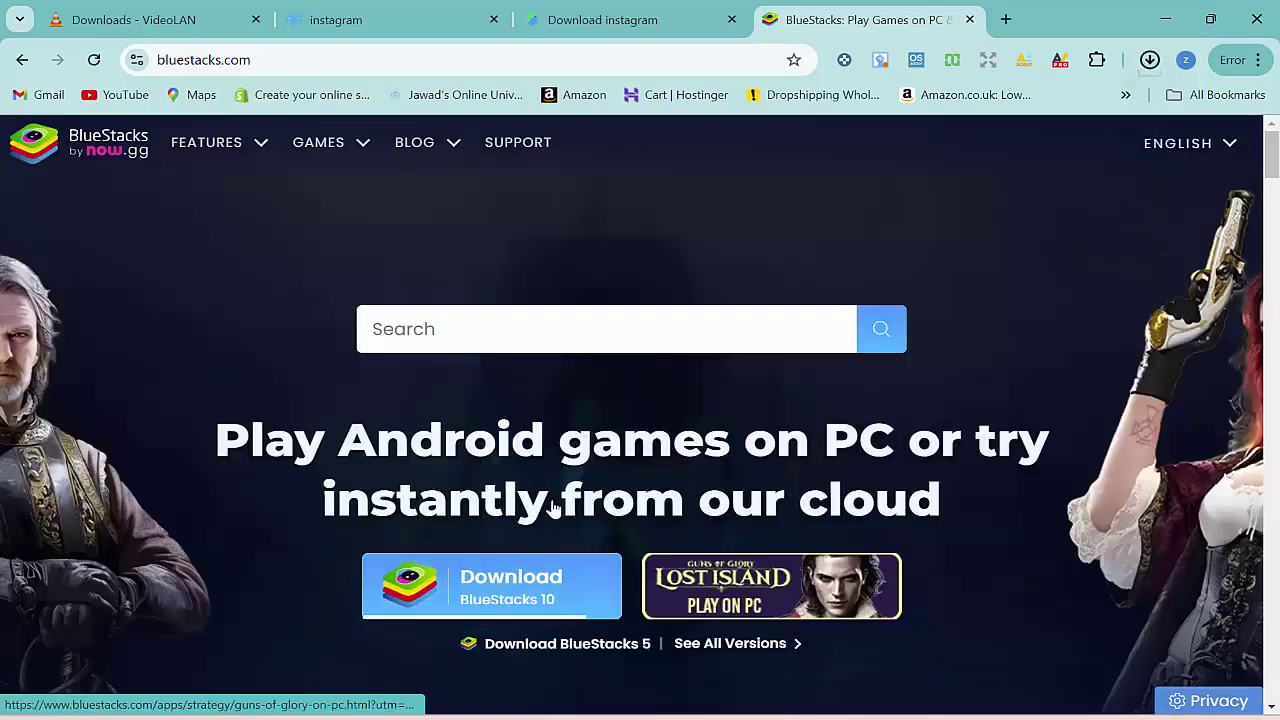
click(1150, 62)
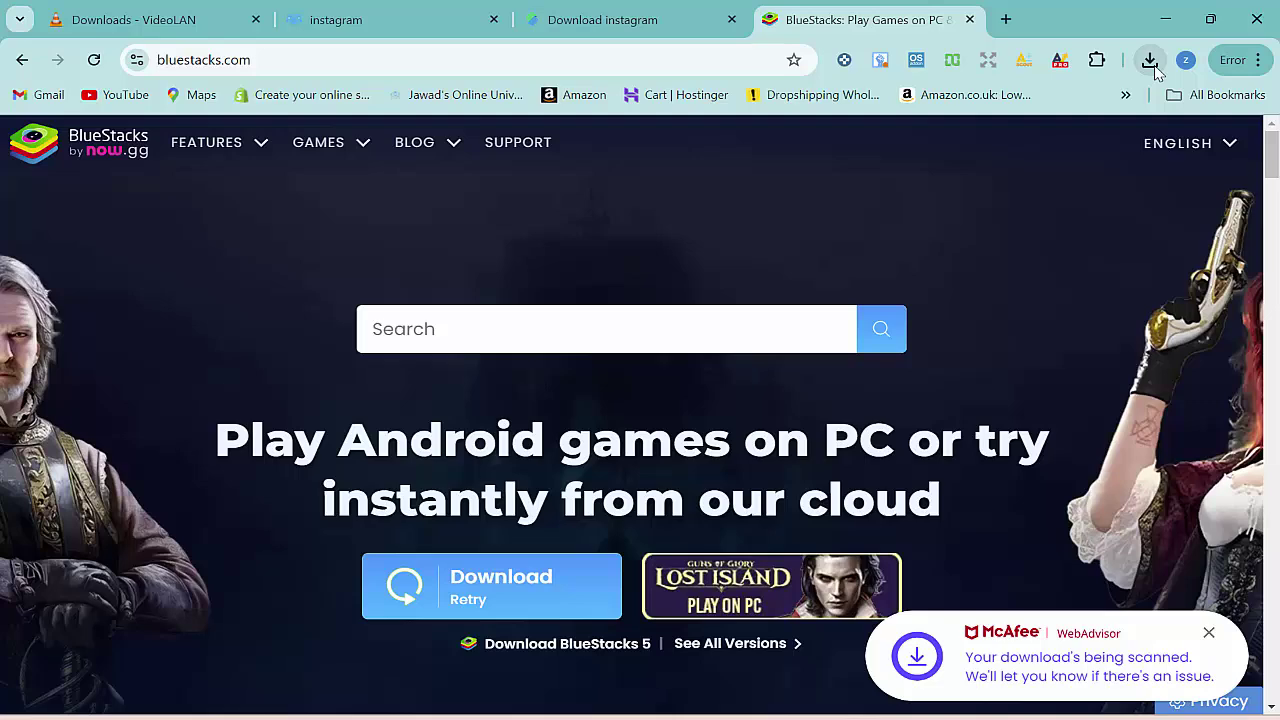
click(1151, 64)
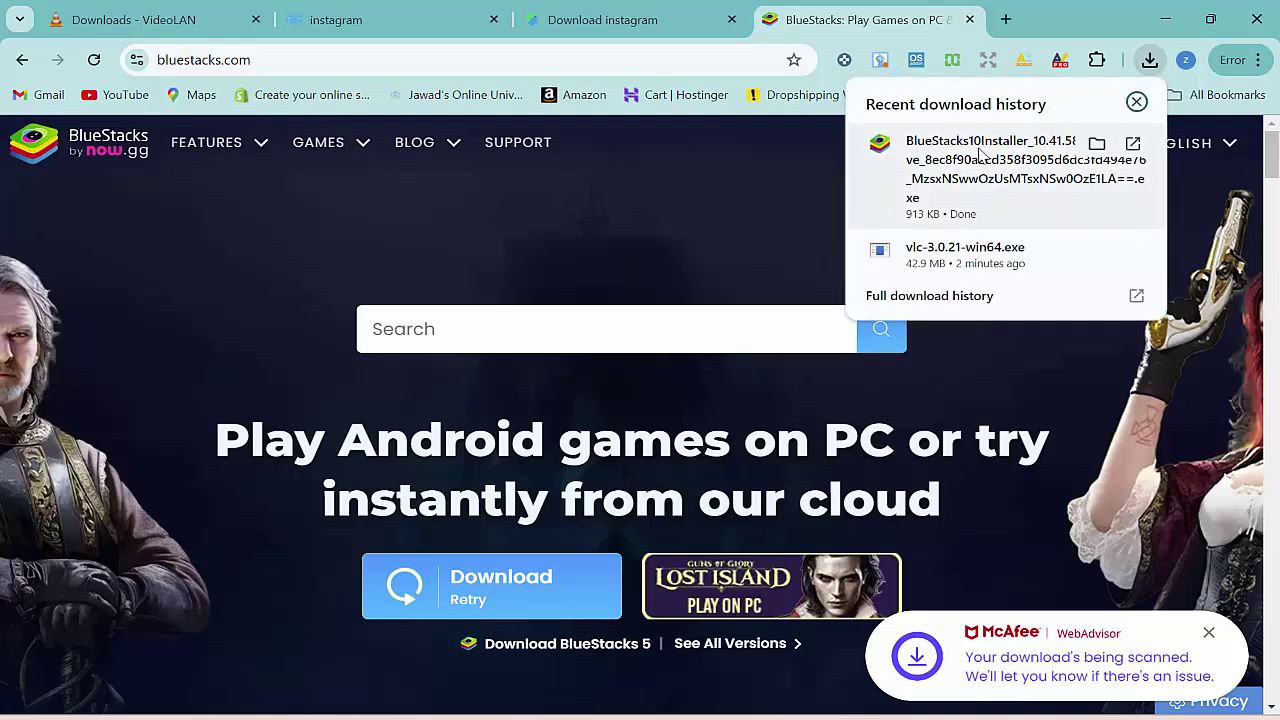
click(980, 148)
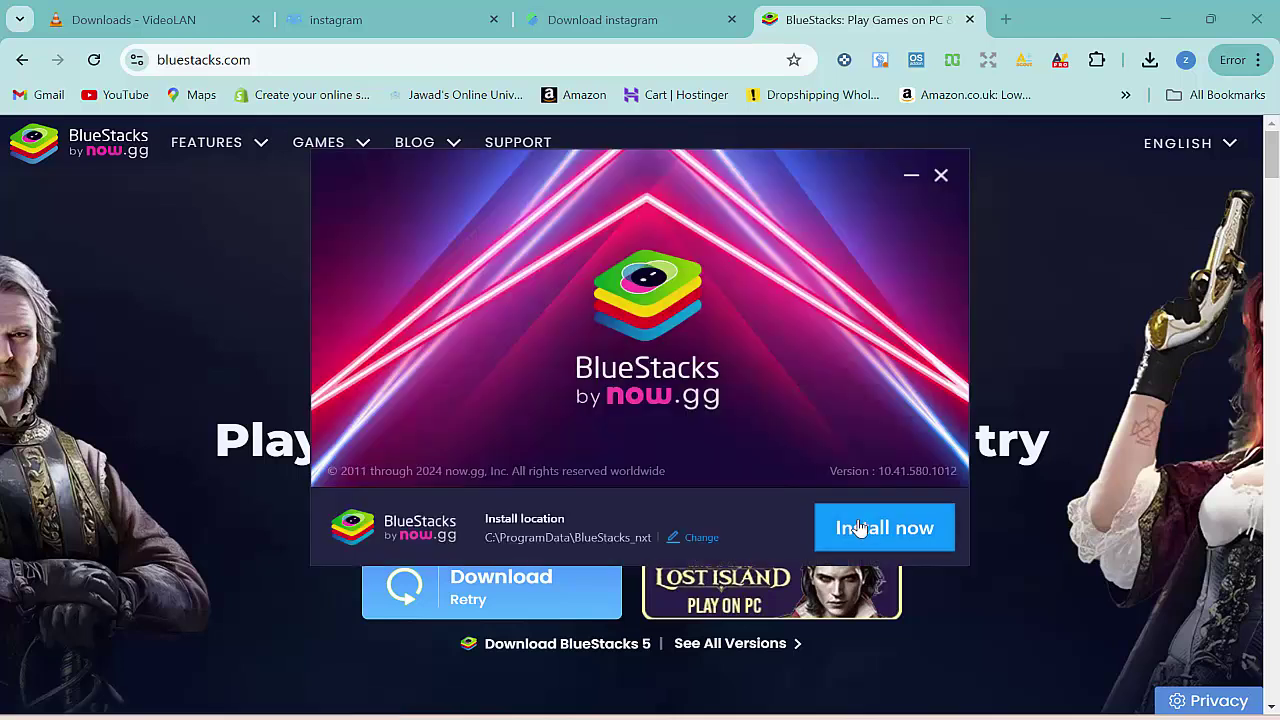
Install BlueStacks in the default location and agree to its Terms of Use.
click(858, 528)
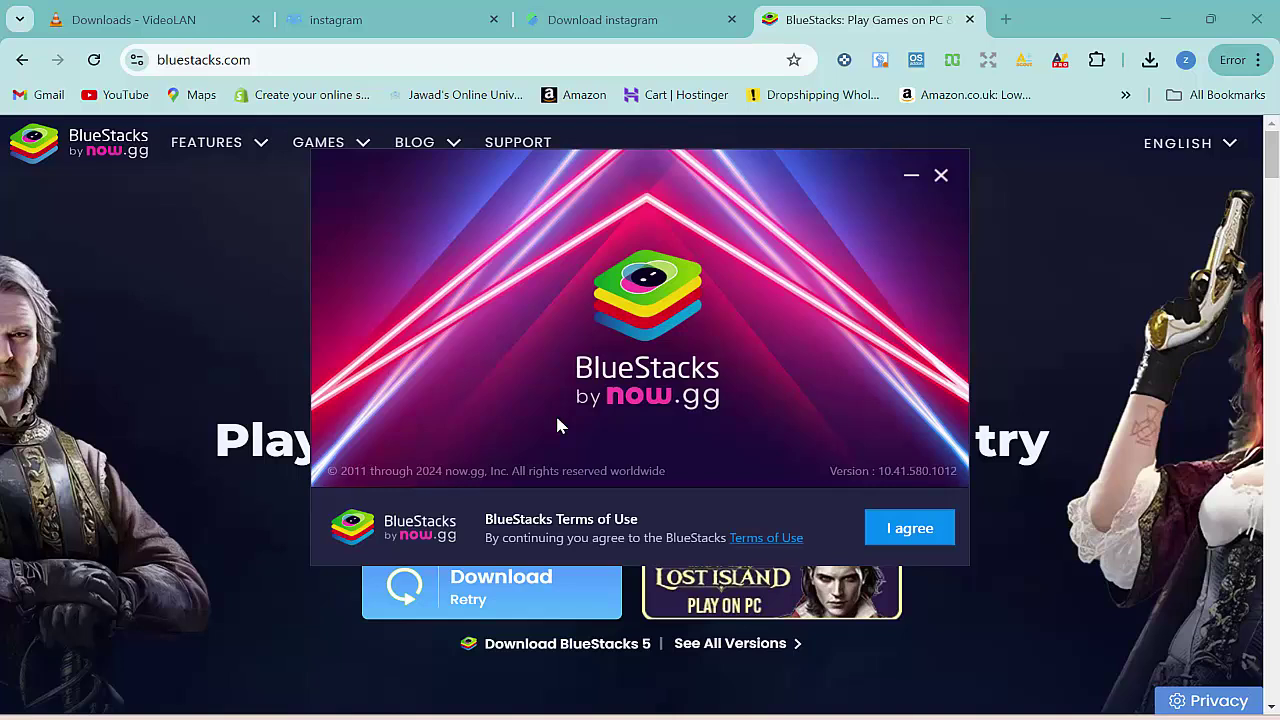
click(892, 527)
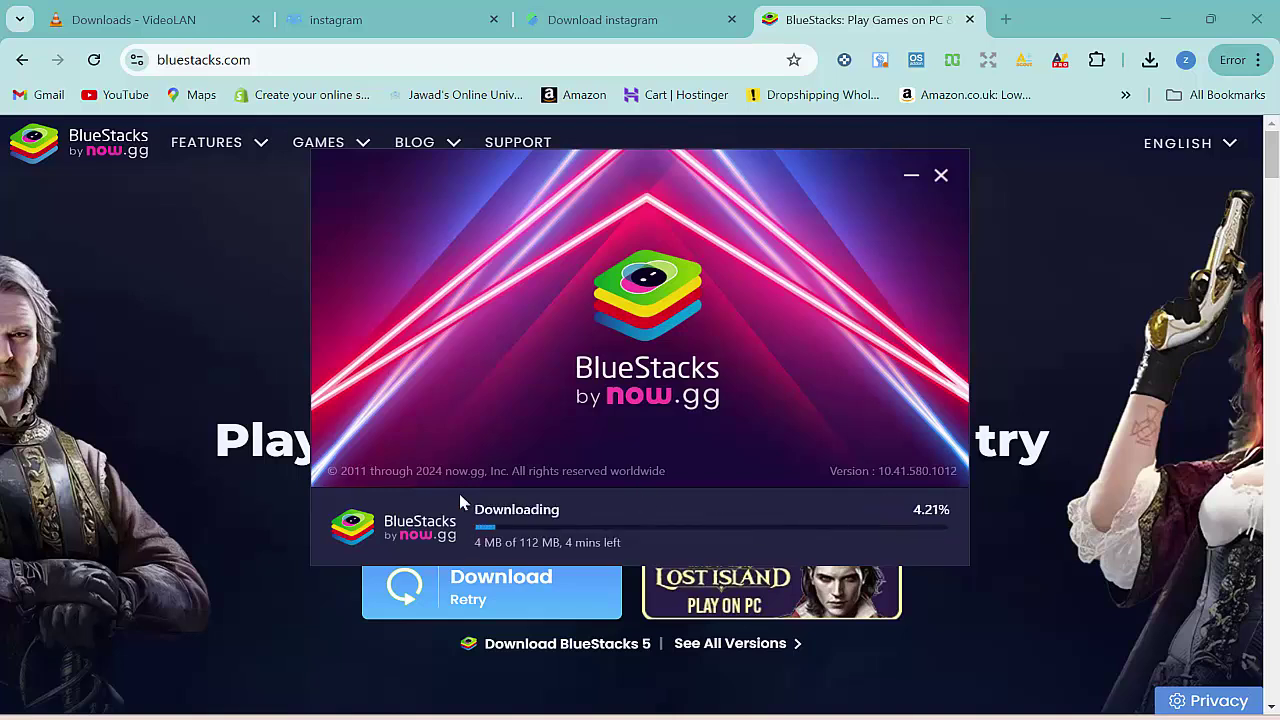